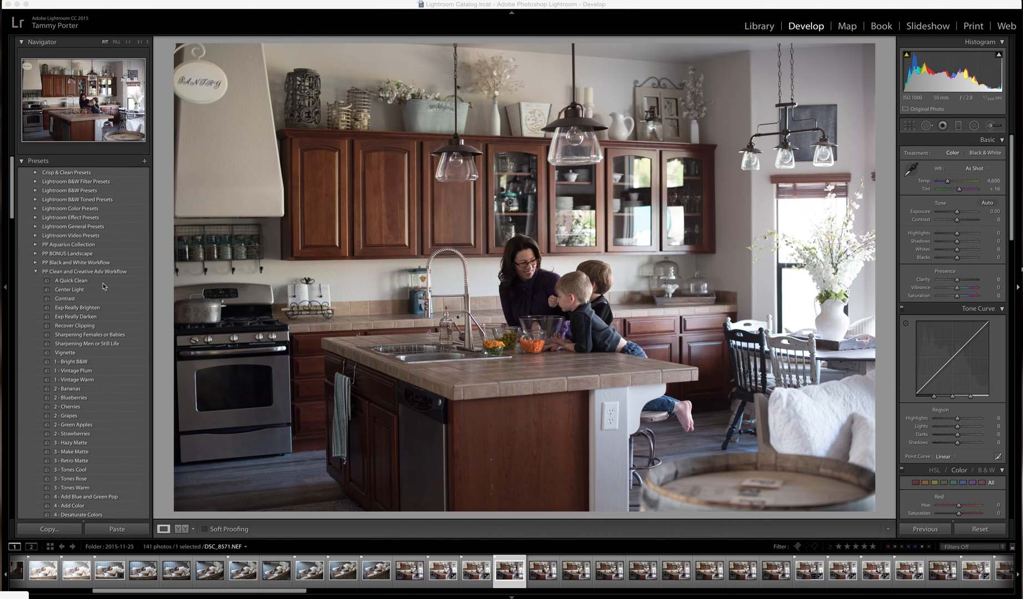
Apply the A Quick Clean and Recover Clipping presets from the PP Clean and Creative Adv Workflow collection to the kitchen photo
scroll(102, 287, "down", 3)
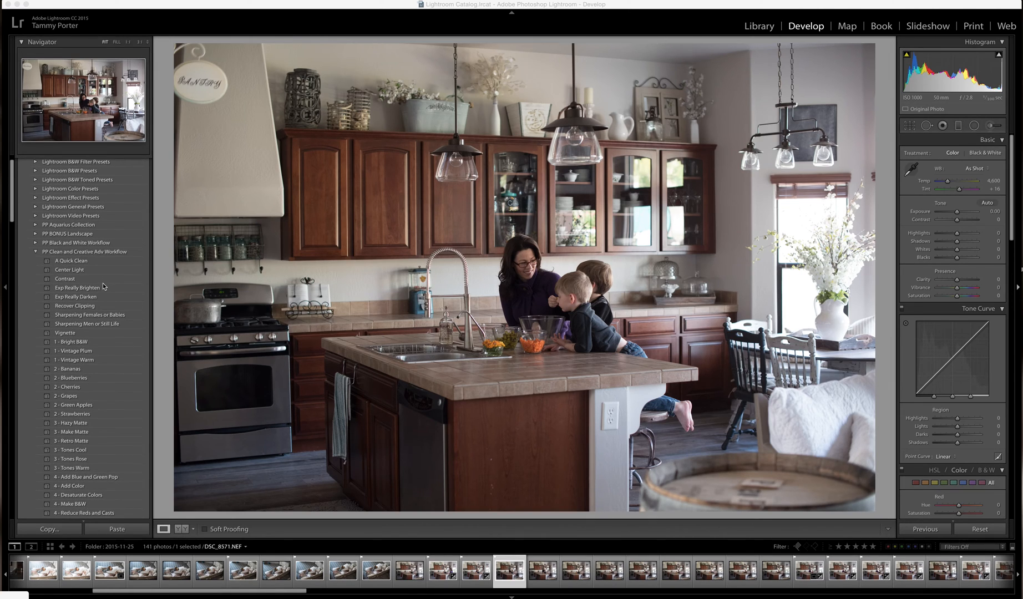
scroll(102, 286, "down", 1)
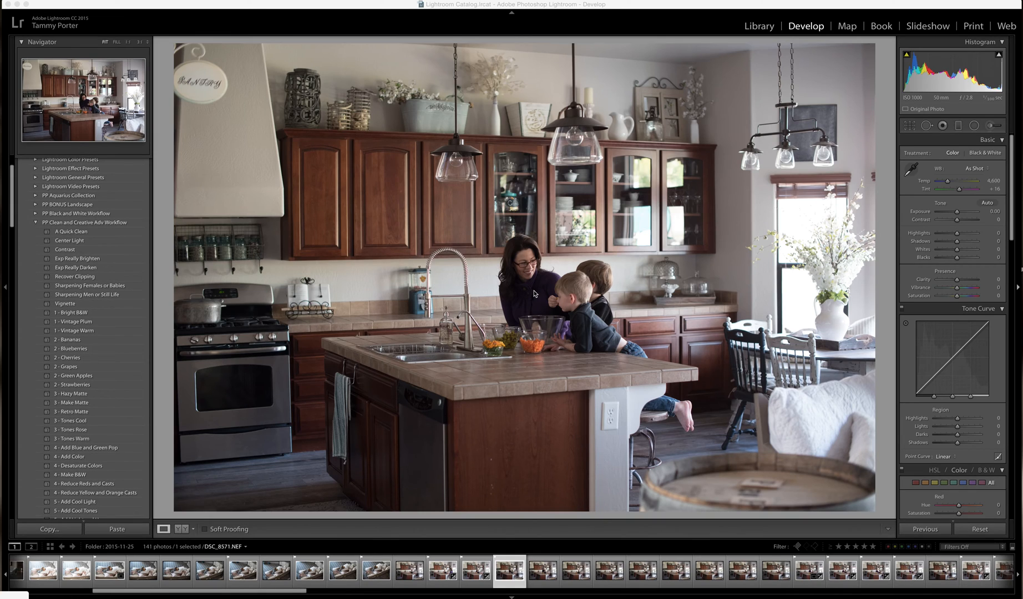
scroll(88, 273, "down", 1)
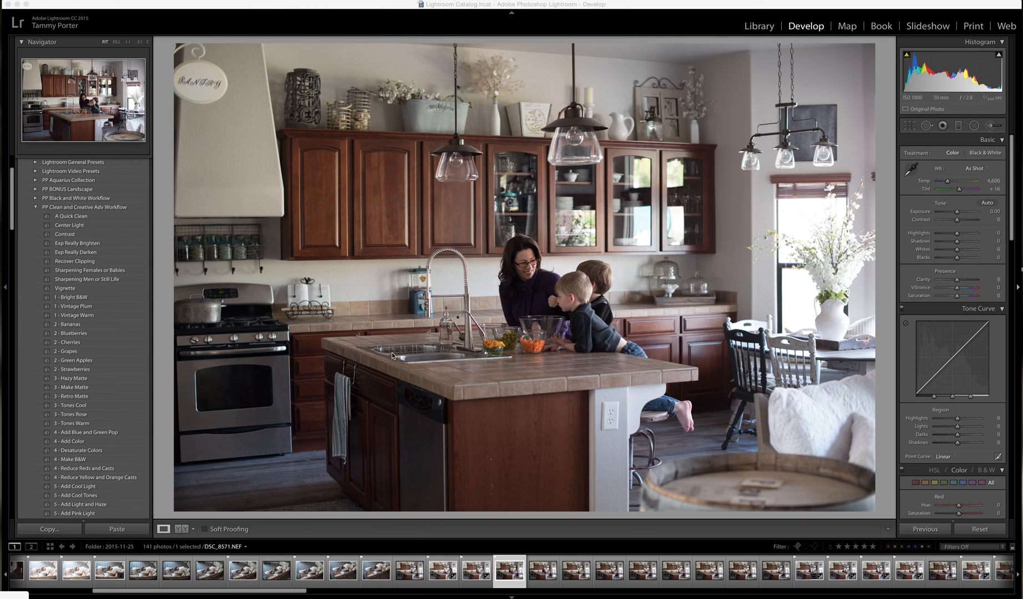
left_click(78, 218)
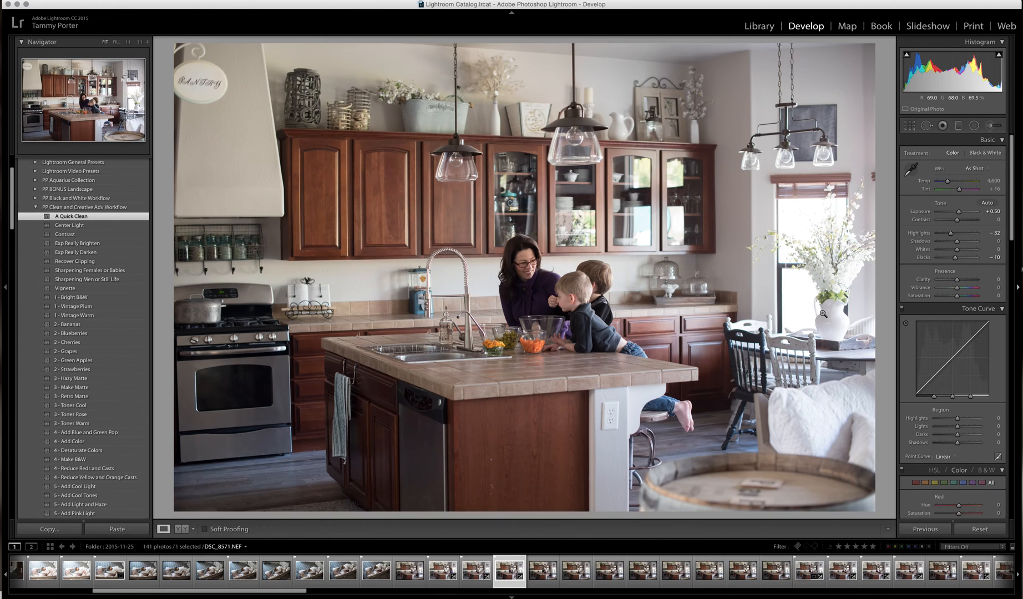
left_click(72, 263)
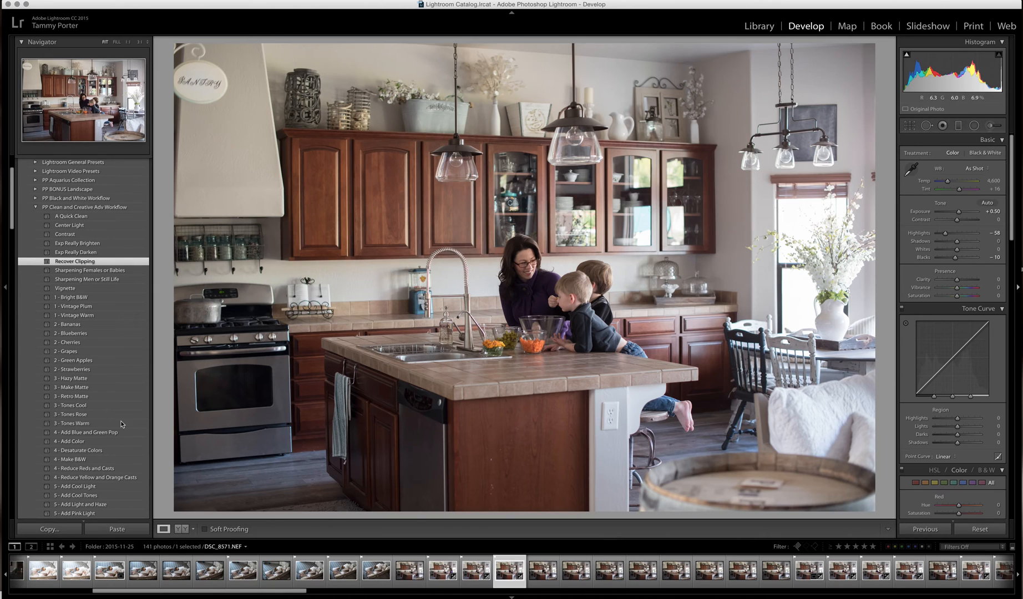
Apply the 4 - Add Blue and Green Pop preset from the same collection
scroll(100, 434, "down", 2)
scroll(100, 434, "down", 5)
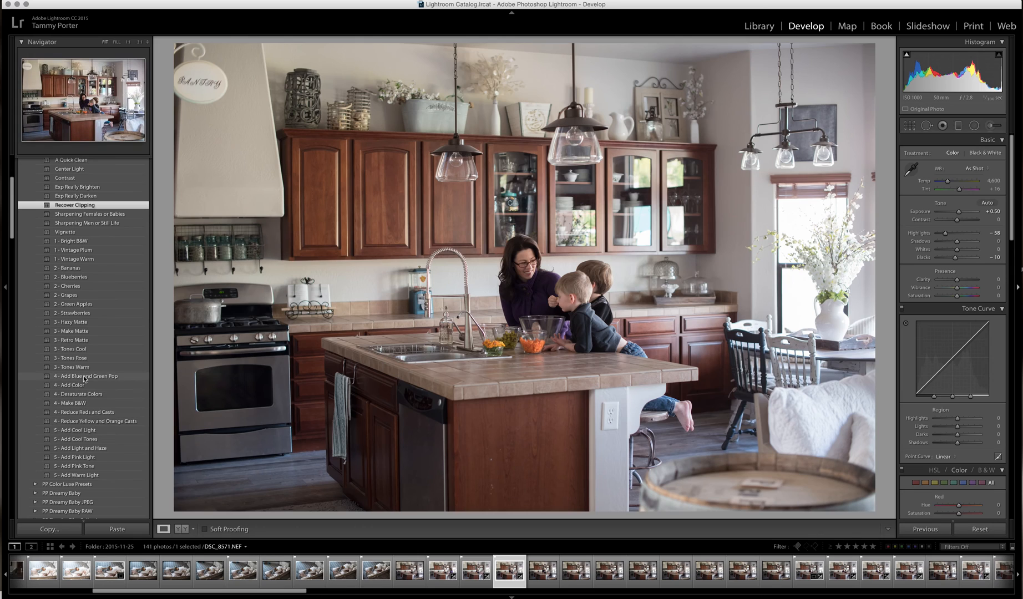
left_click(84, 376)
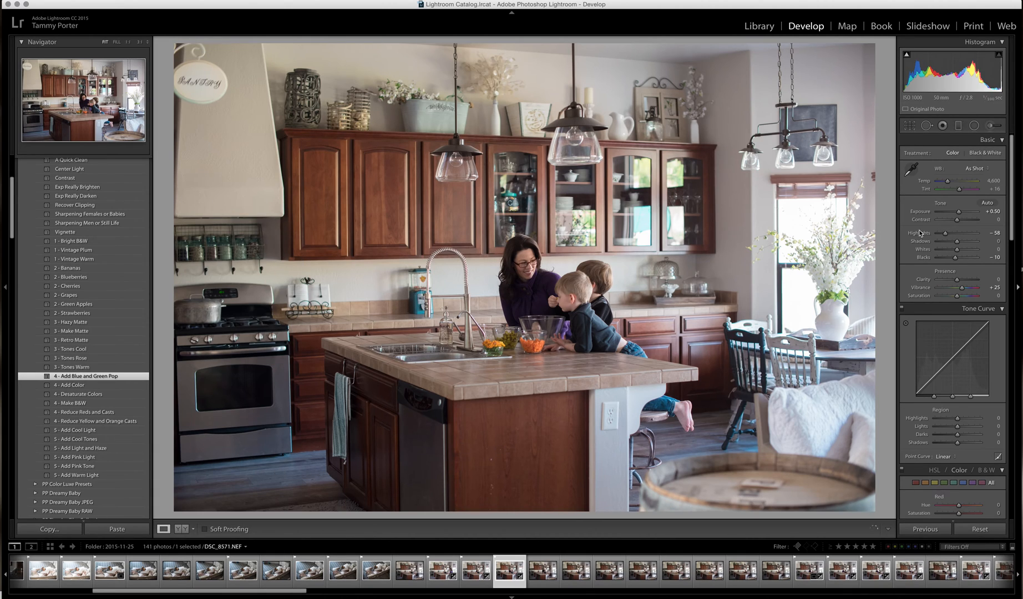
Add a horizontal graduated filter with the Dodge (Lighten) effect, fading from the photo's left edge to past its middle
left_click(959, 126)
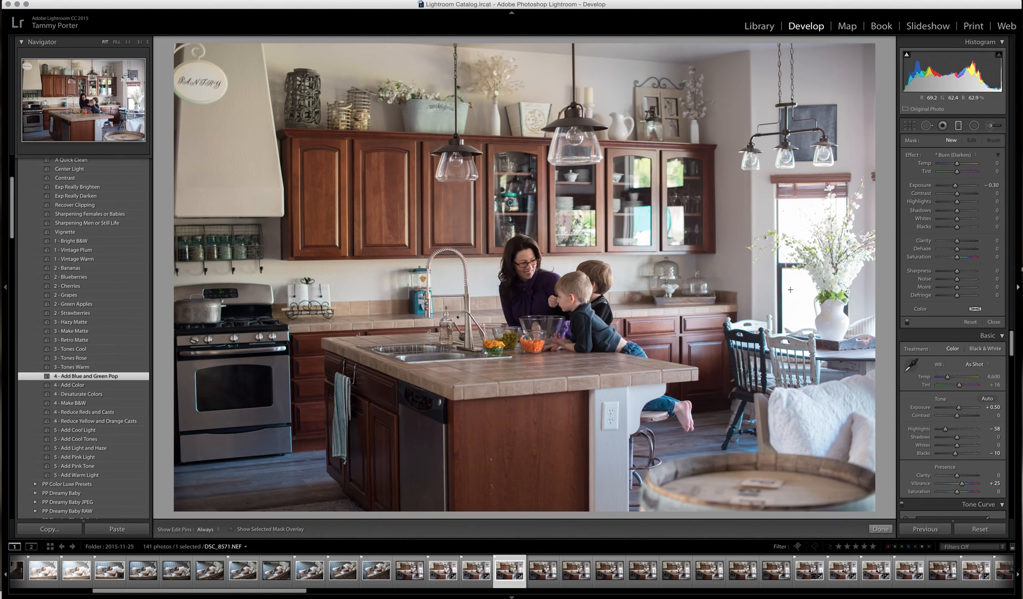
left_click(968, 155)
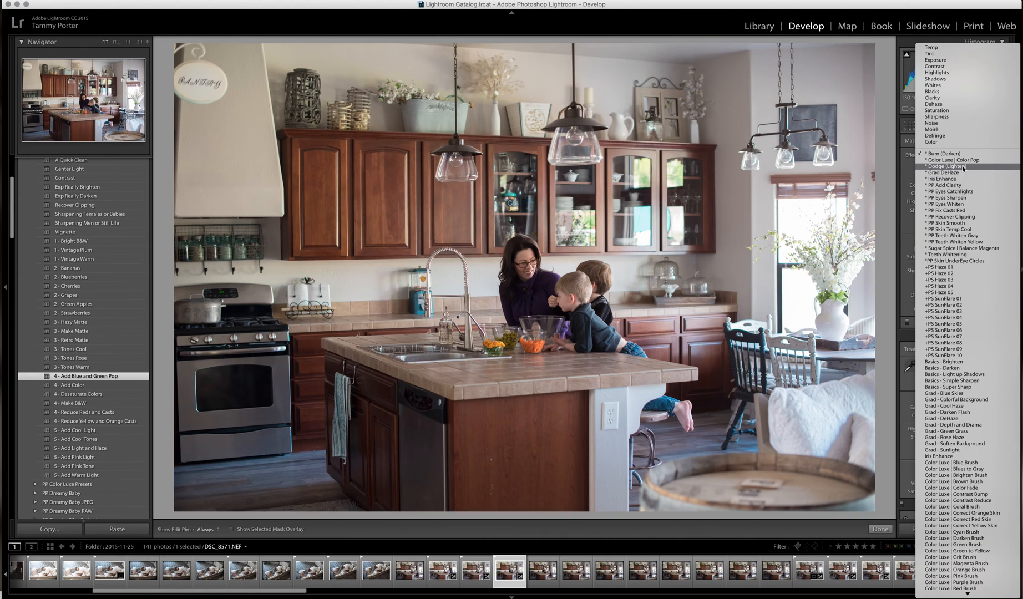
left_click(956, 166)
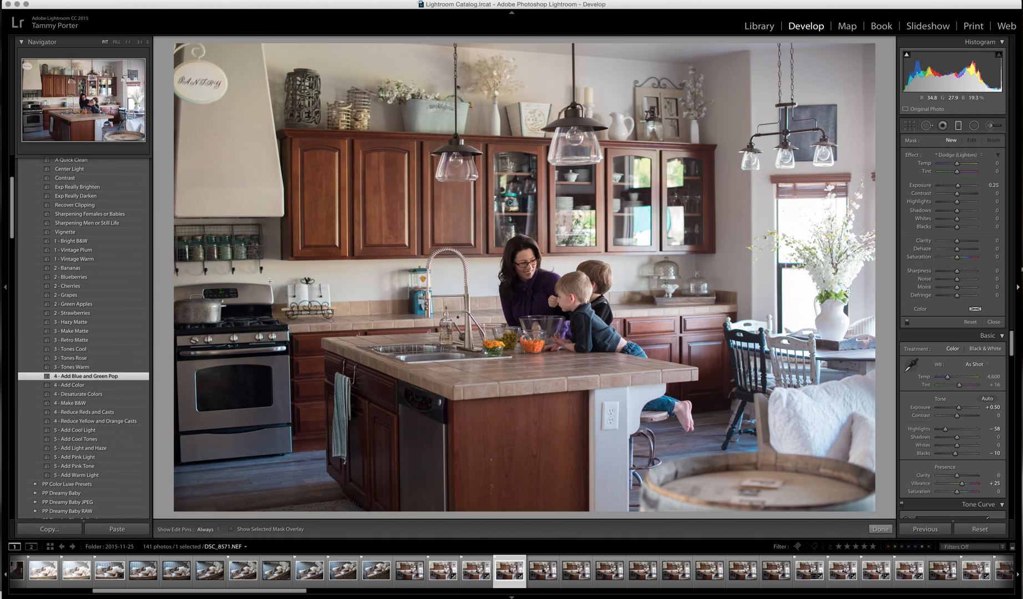
left_click_drag(172, 281, 605, 283)
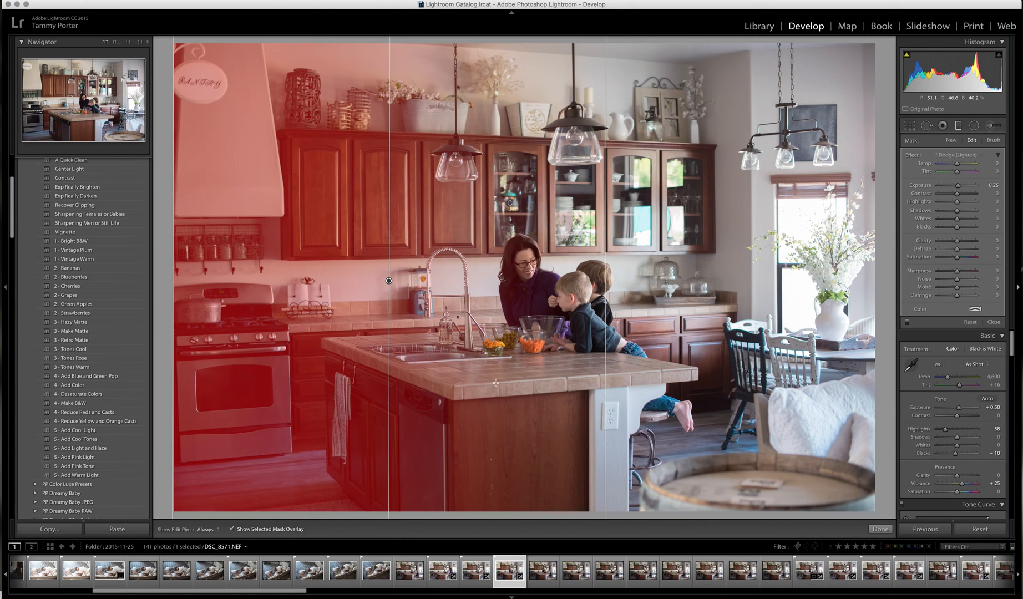
left_click(877, 529)
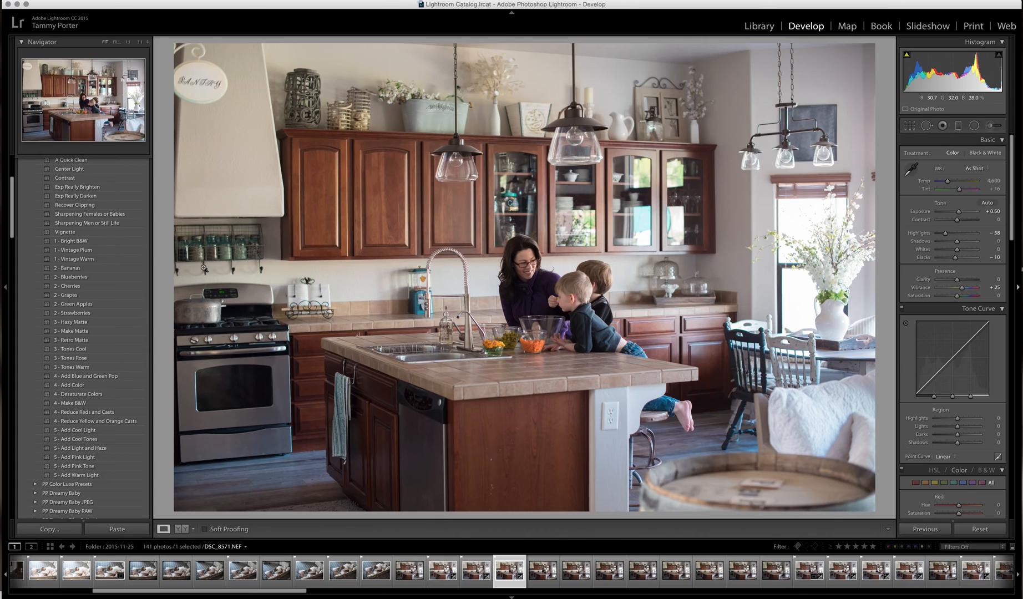
Duplicate the lightening graduated filter with the copy shifted slightly right, and compare the photo before and after
left_click(959, 126)
right_click(389, 281)
left_click(411, 285)
left_click_drag(389, 280, 408, 279)
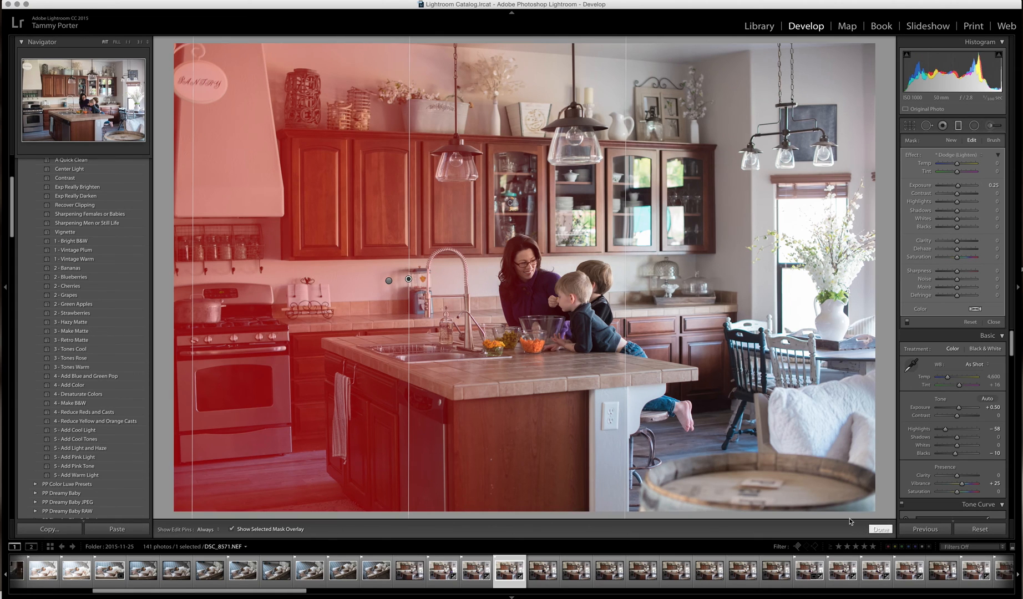
left_click(881, 529)
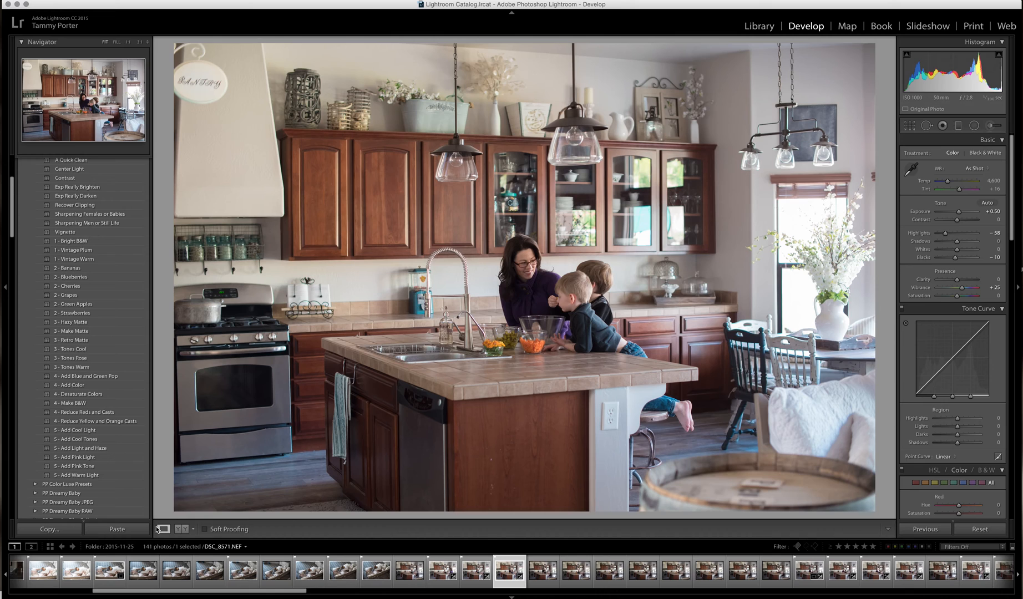
left_click(180, 529)
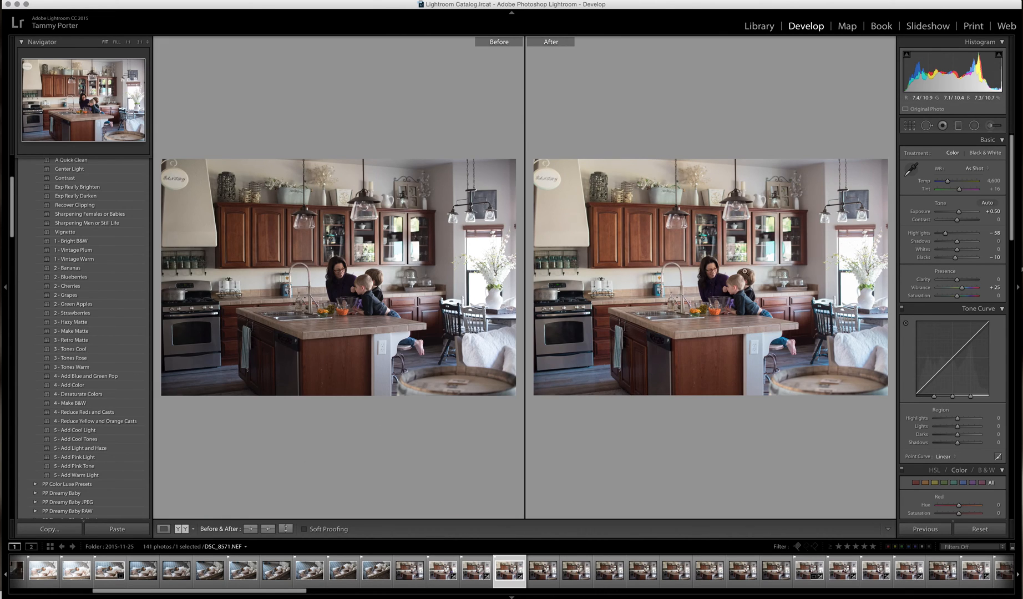
left_click(164, 528)
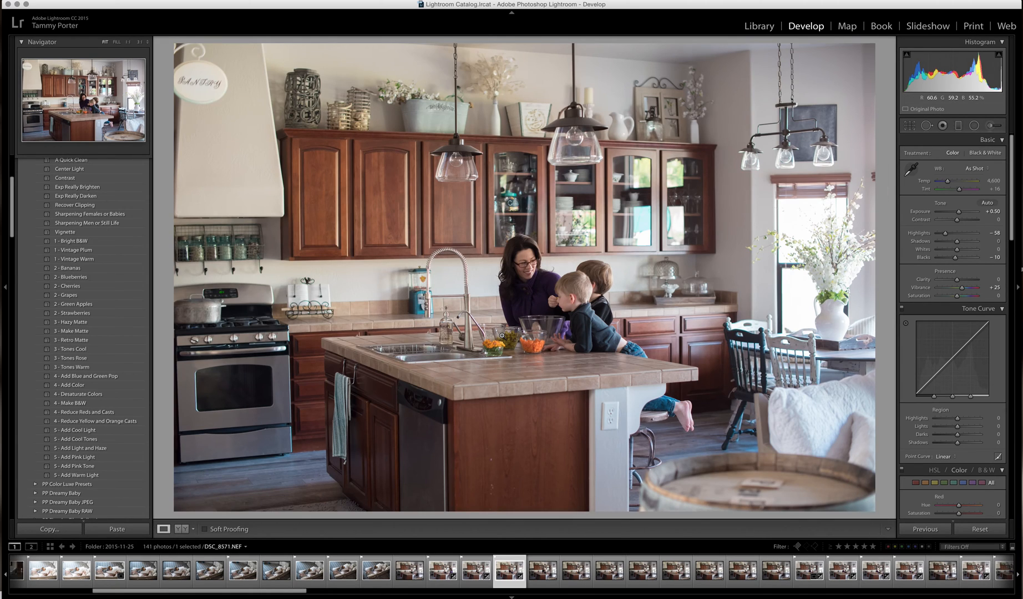
Add a small Dodge (Lighten) radial filter with an inverted mask and position it over the woman
left_click(975, 126)
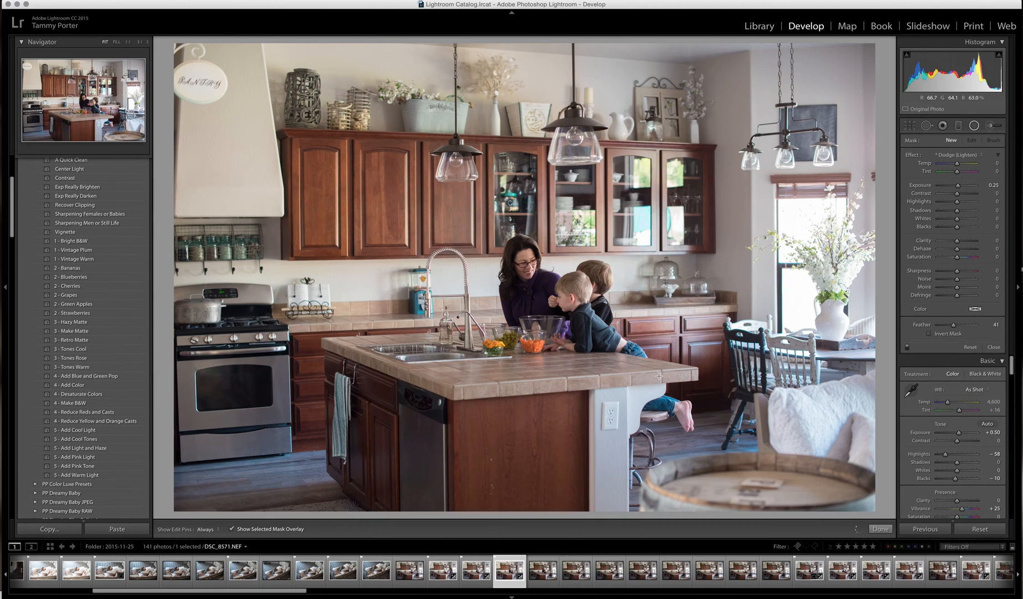
left_click_drag(495, 239, 527, 293)
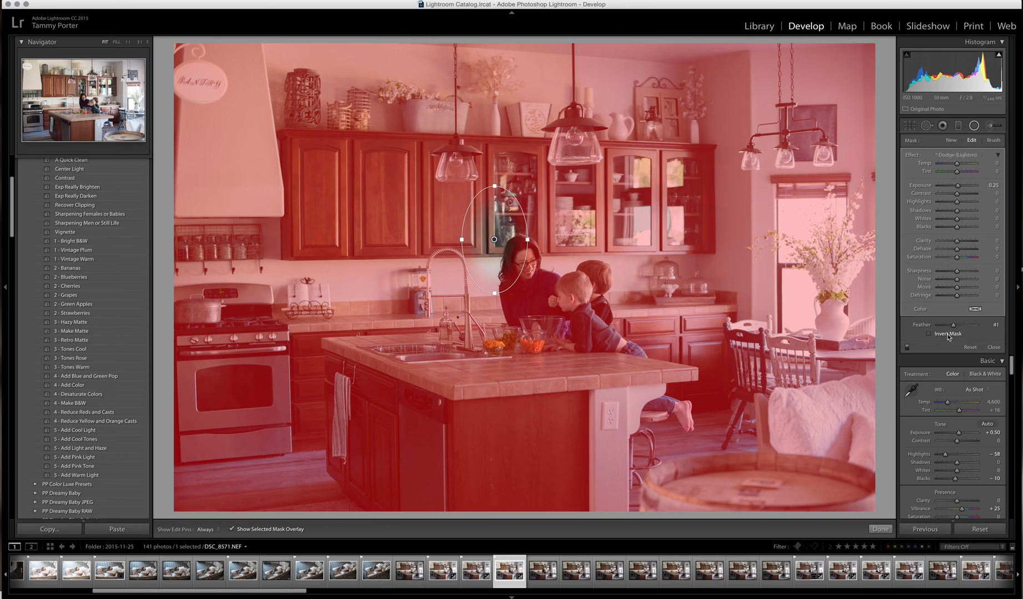
left_click(930, 335)
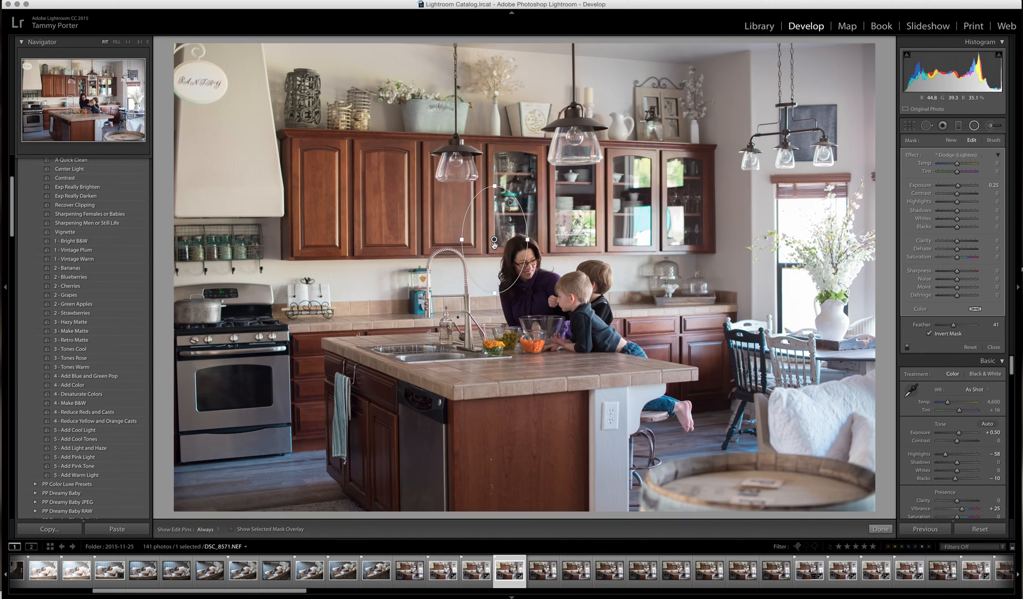
left_click_drag(494, 240, 507, 280)
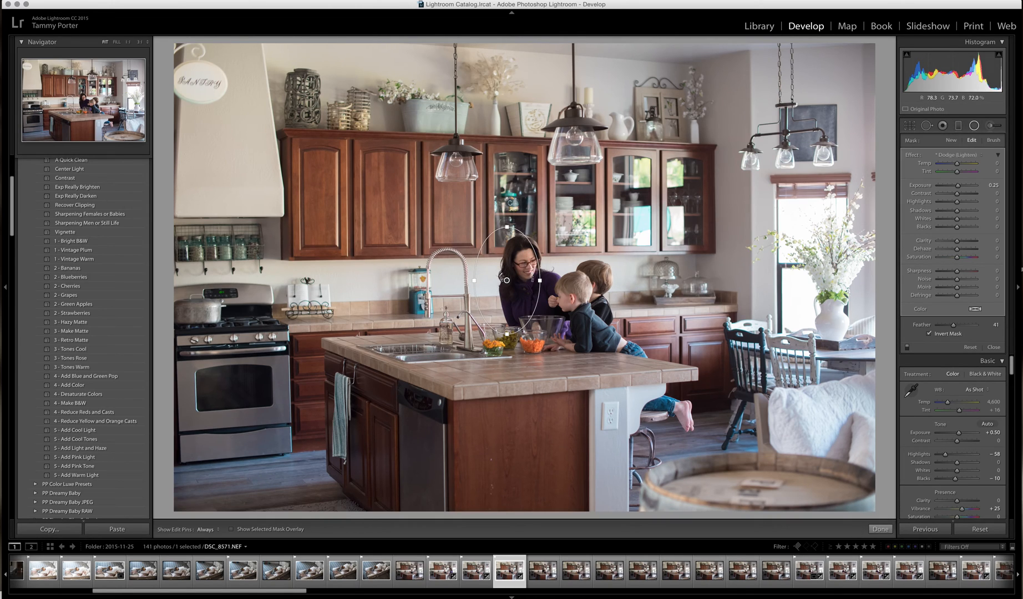
Add a second, larger radial filter with an inverted mask, centred on the woman and reaching over the children and island
left_click_drag(465, 218, 565, 323)
left_click(929, 334)
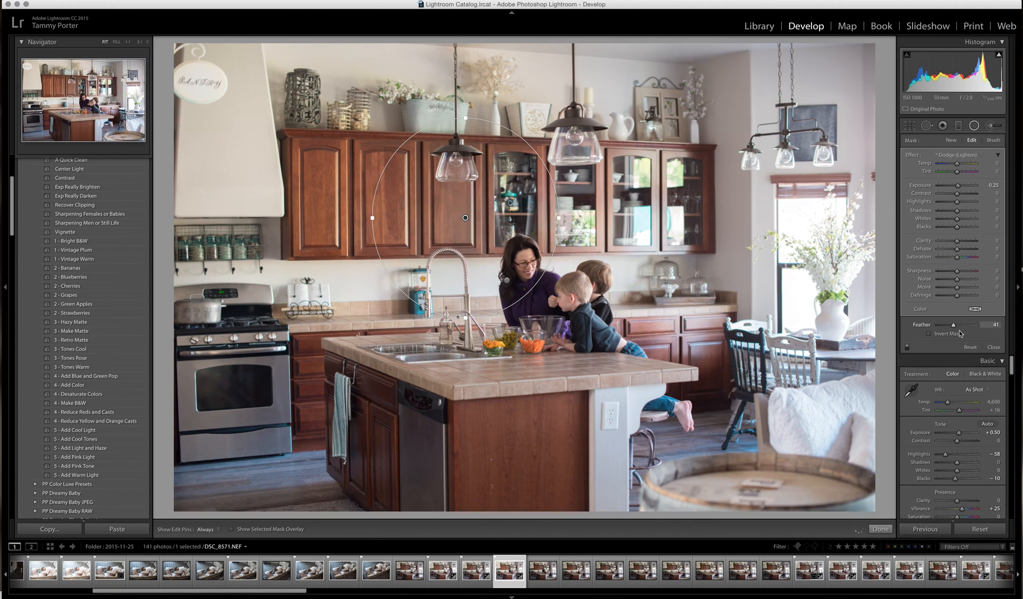
left_click(930, 333)
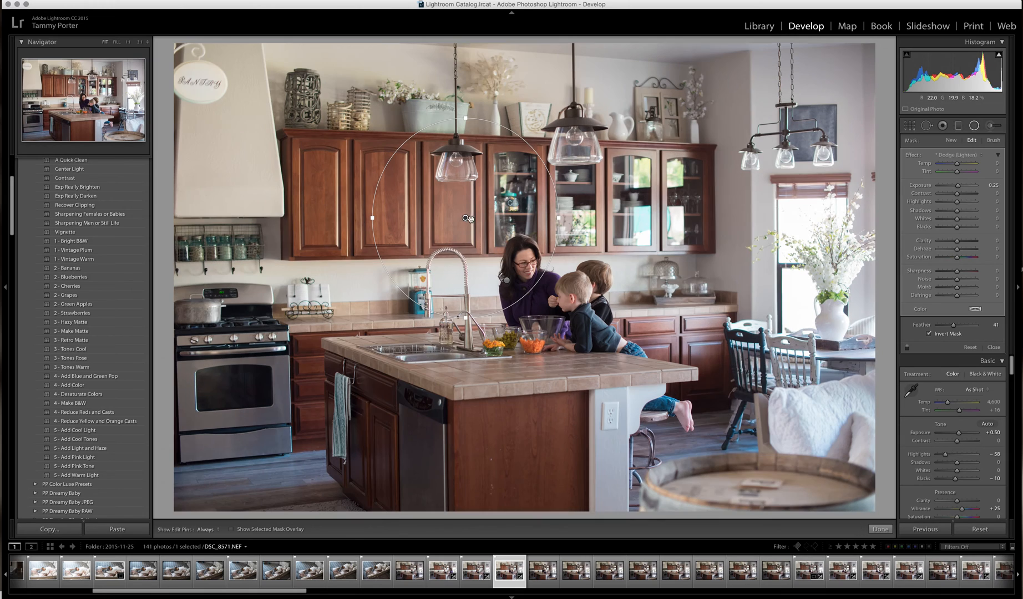
left_click_drag(463, 218, 523, 304)
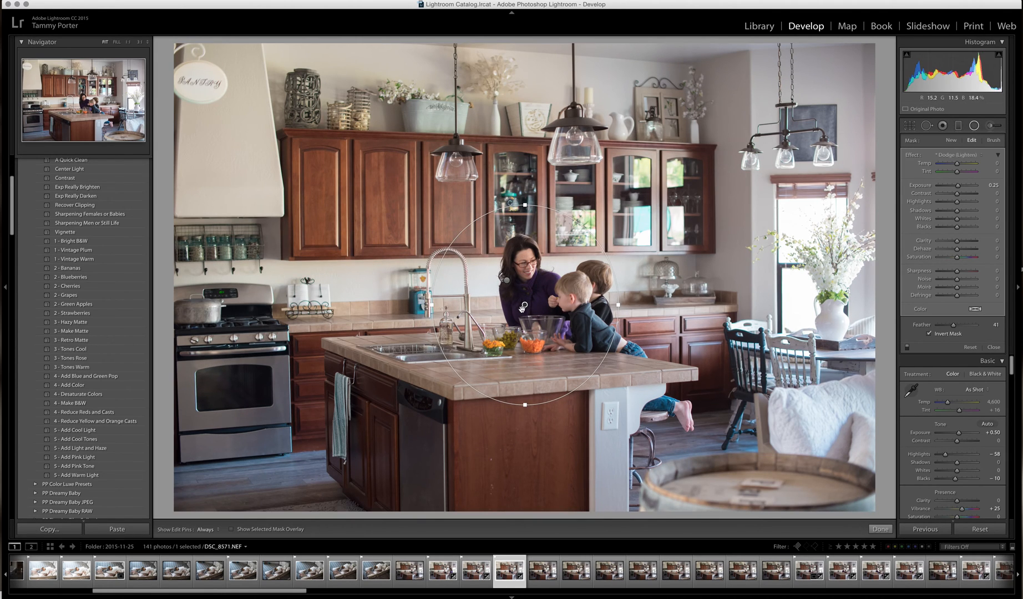
left_click_drag(523, 304, 517, 304)
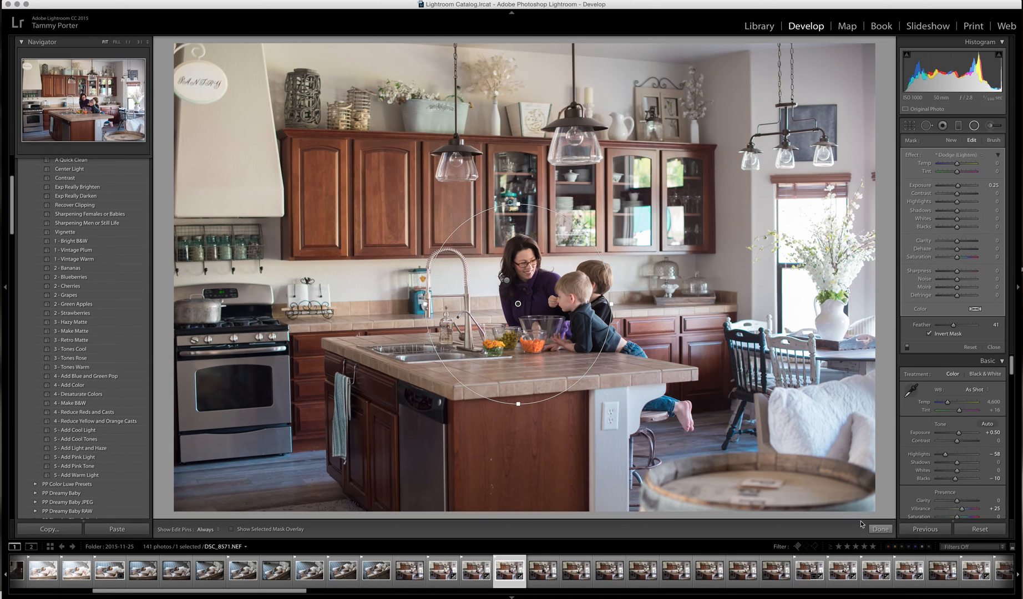
left_click(880, 528)
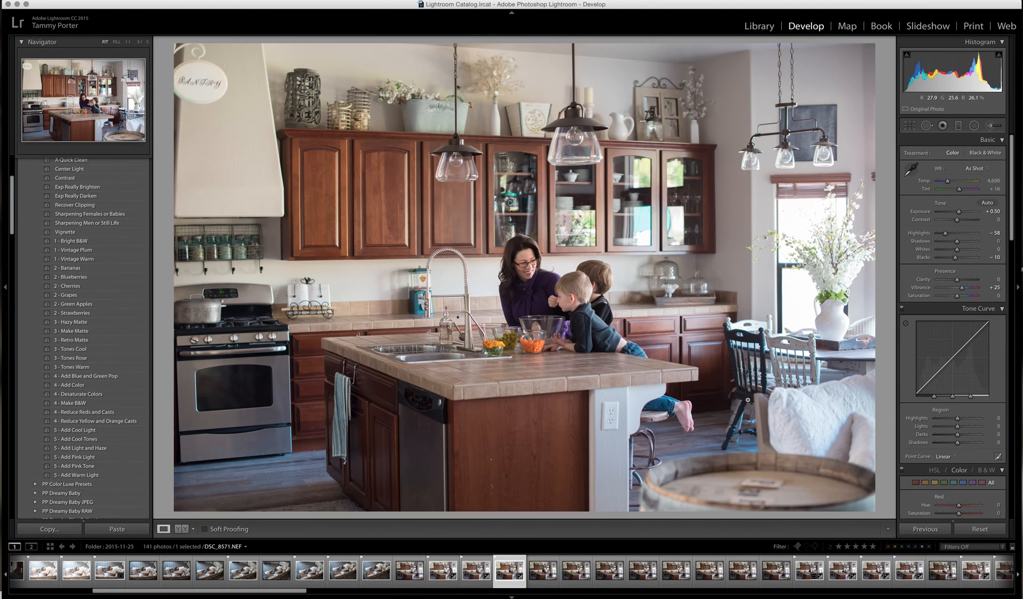
Brush the Dodge (Lighten) effect over the woman with the adjustment brush at size 3.0, toggling the edit pins to check
left_click(991, 127)
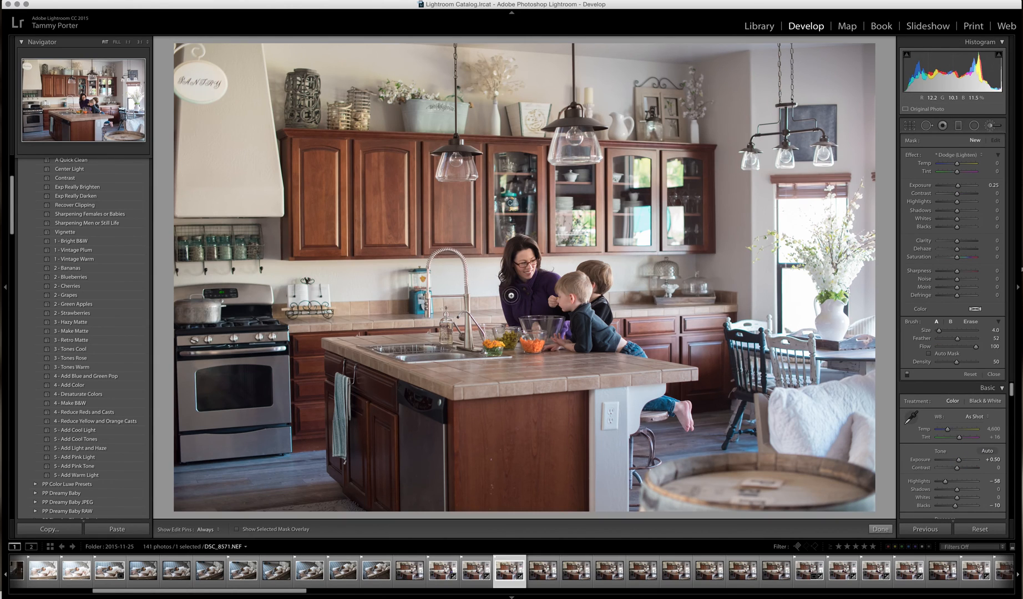
key("bracketleft")
left_click(508, 291)
key("h")
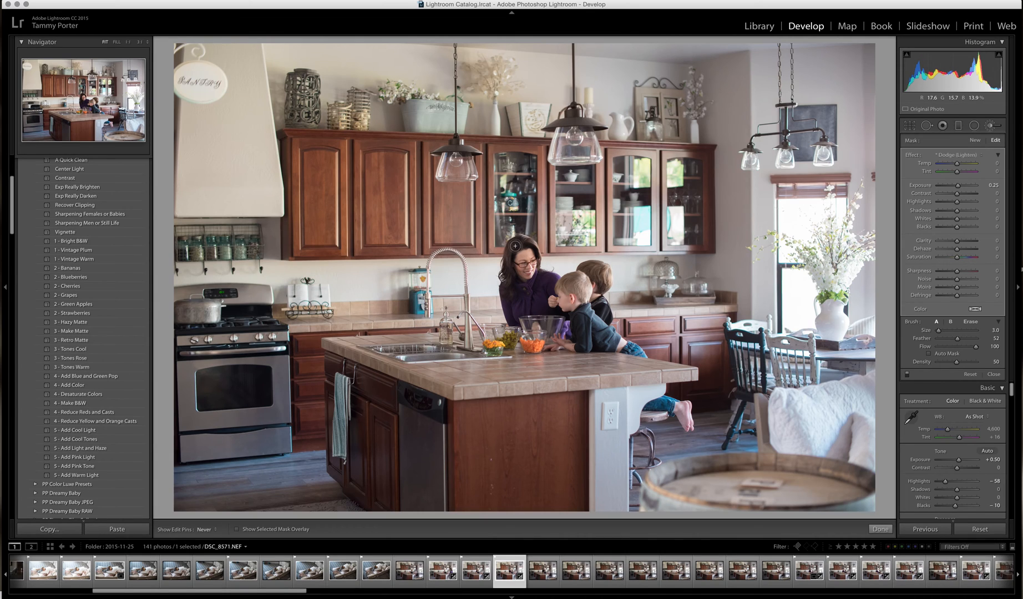
key("h")
left_click_drag(507, 337, 508, 338)
key("h")
key("h")
key("h")
scroll(958, 406, "down", 3)
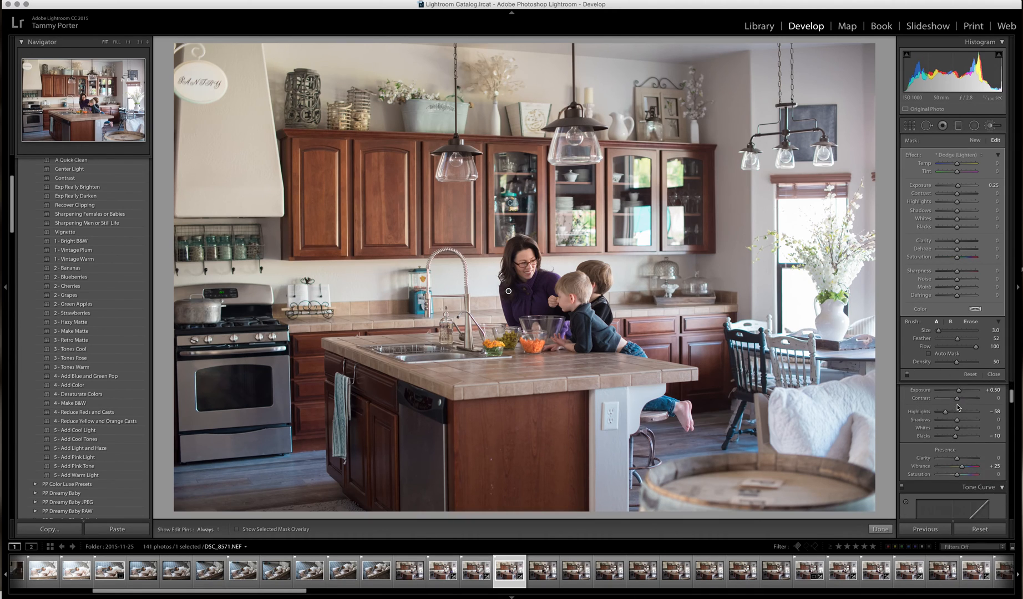
left_click(880, 529)
Enable profile corrections in the basic lens correction settings
scroll(983, 408, "down", 2)
scroll(983, 409, "down", 10)
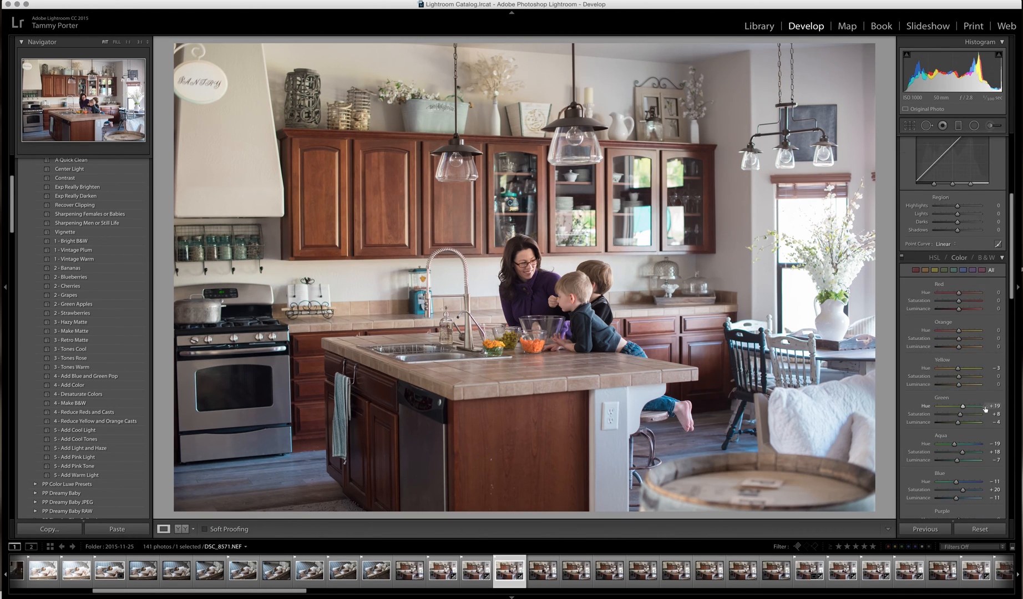
scroll(984, 409, "down", 3)
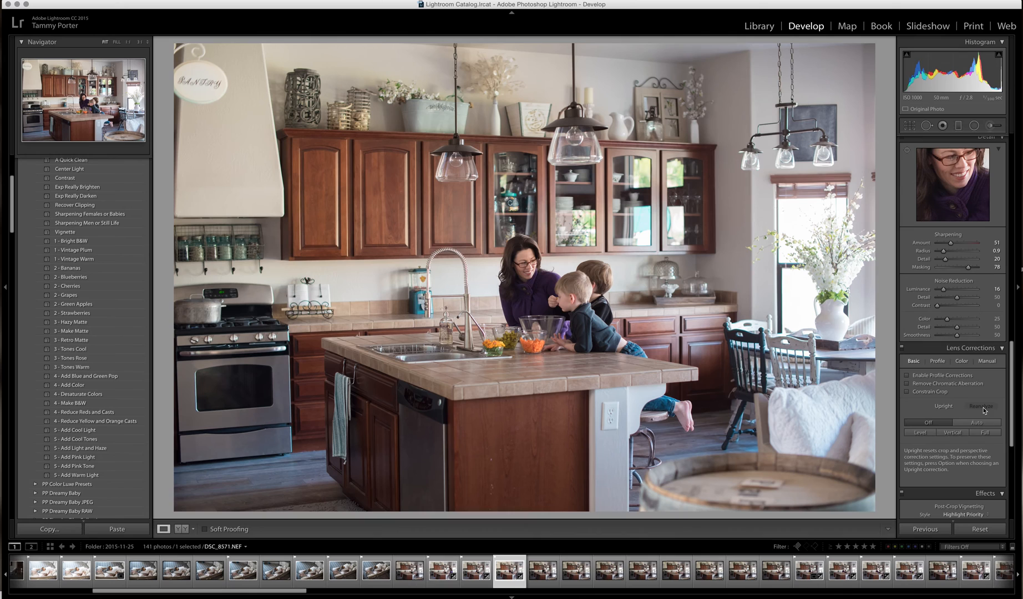
left_click(907, 376)
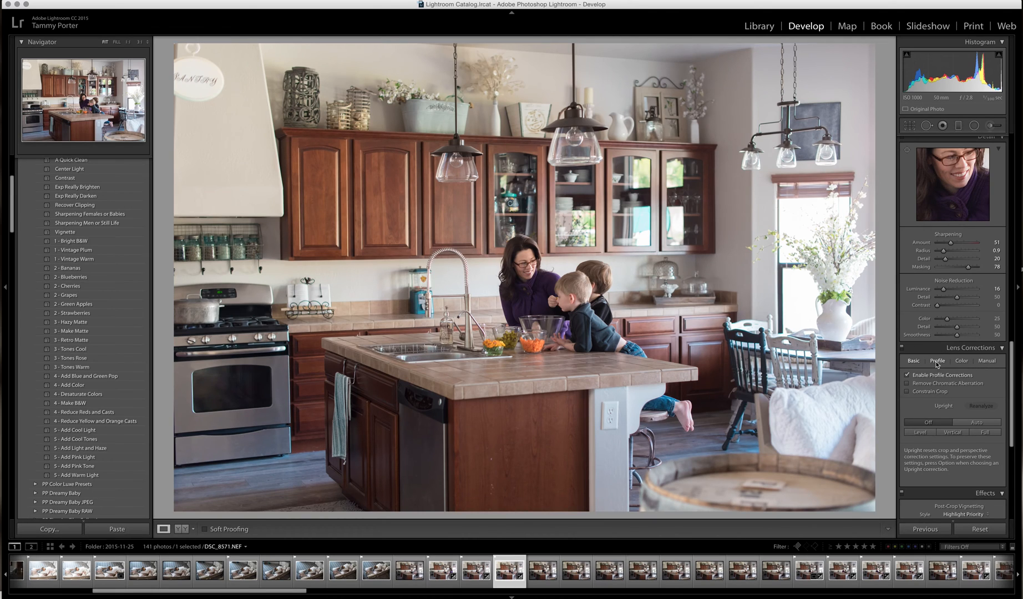
Look through the color and manual lens correction settings, and turn profile corrections back off
left_click(970, 361)
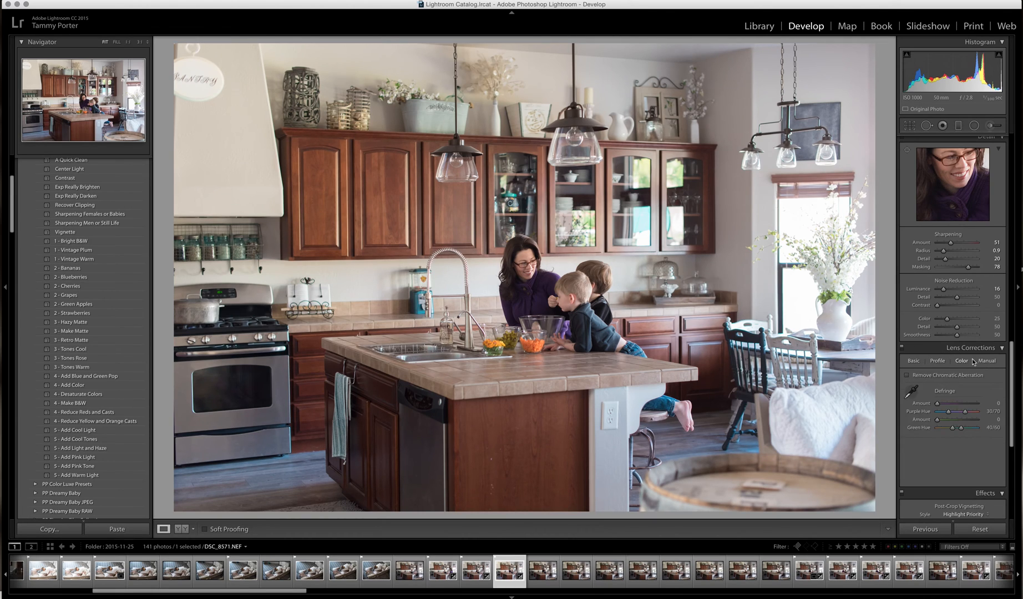
left_click(986, 361)
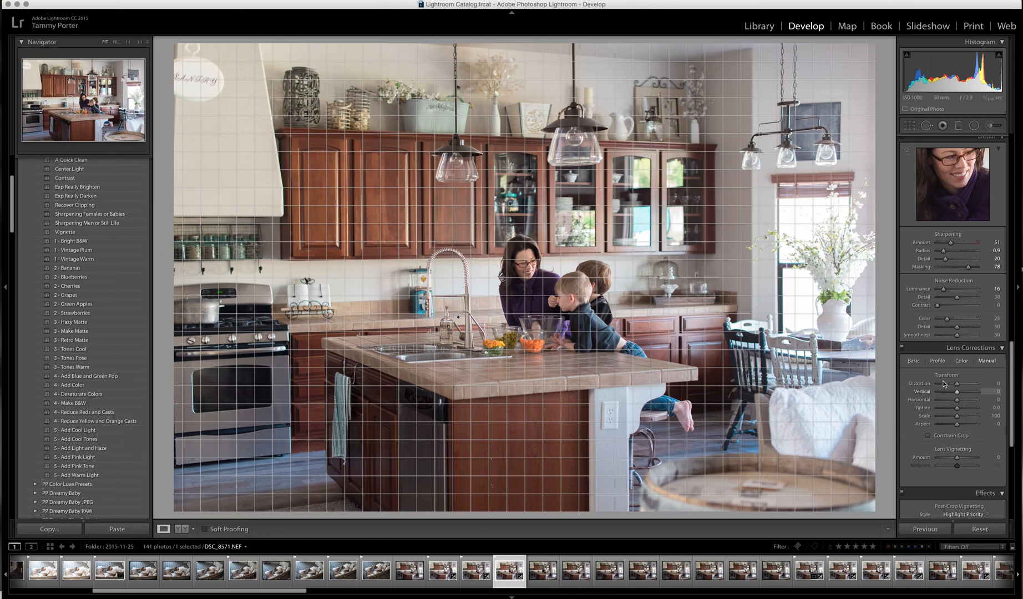
left_click(914, 361)
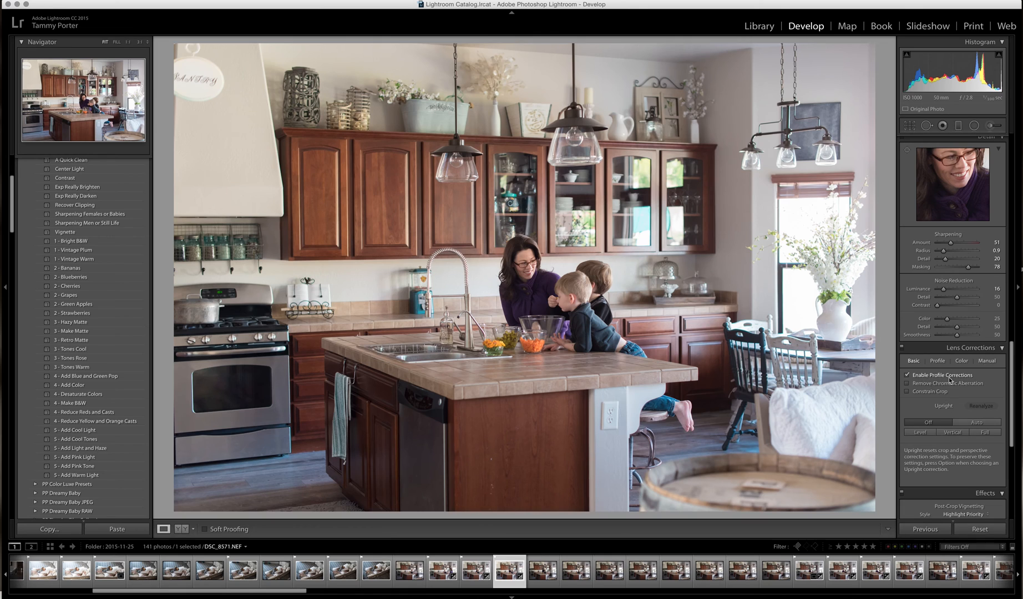
left_click(907, 376)
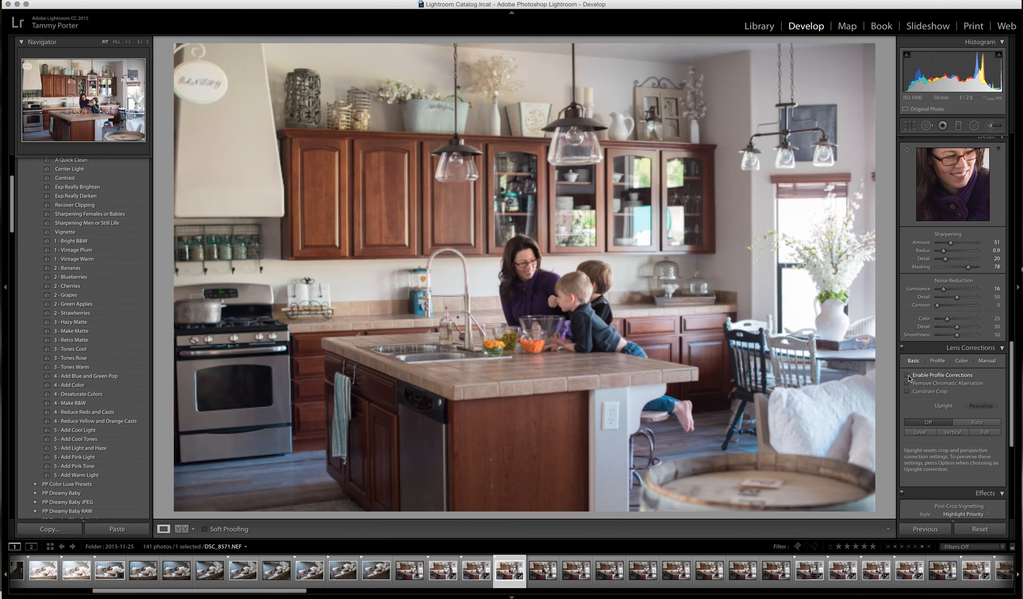
Turn profile corrections back on in the basic lens correction settings
left_click(908, 375)
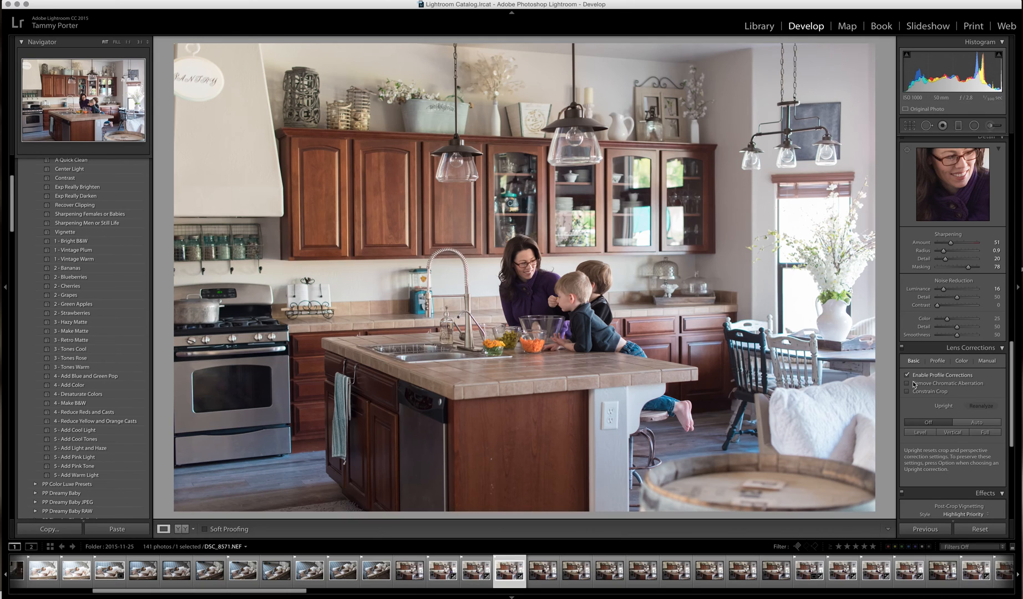
Lower the Orange saturation to -9 and the Yellow saturation to -12 in the color adjustments
scroll(954, 250, "up", 3)
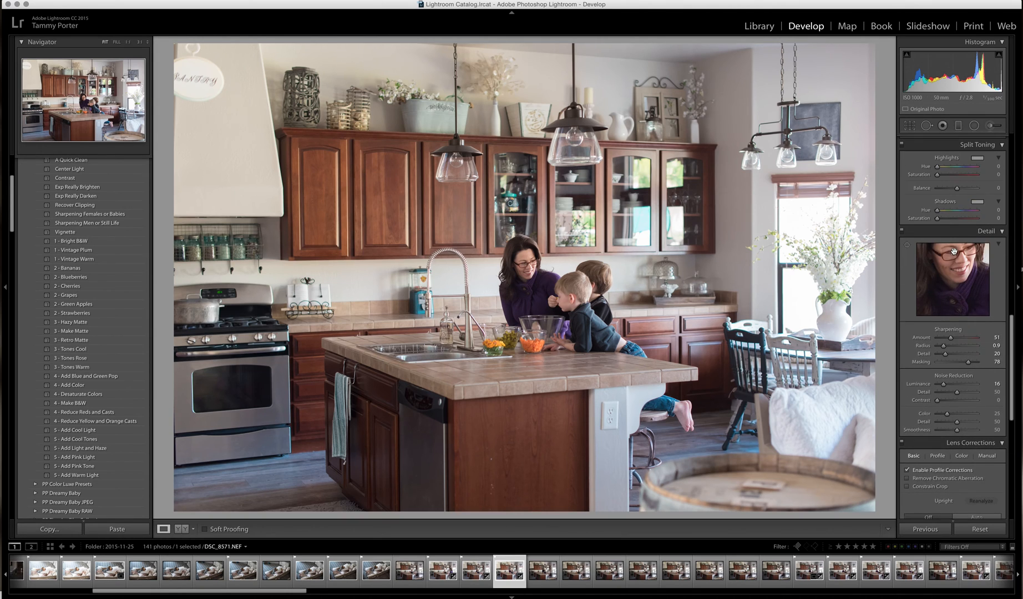
scroll(953, 251, "up", 10)
scroll(955, 253, "down", 2)
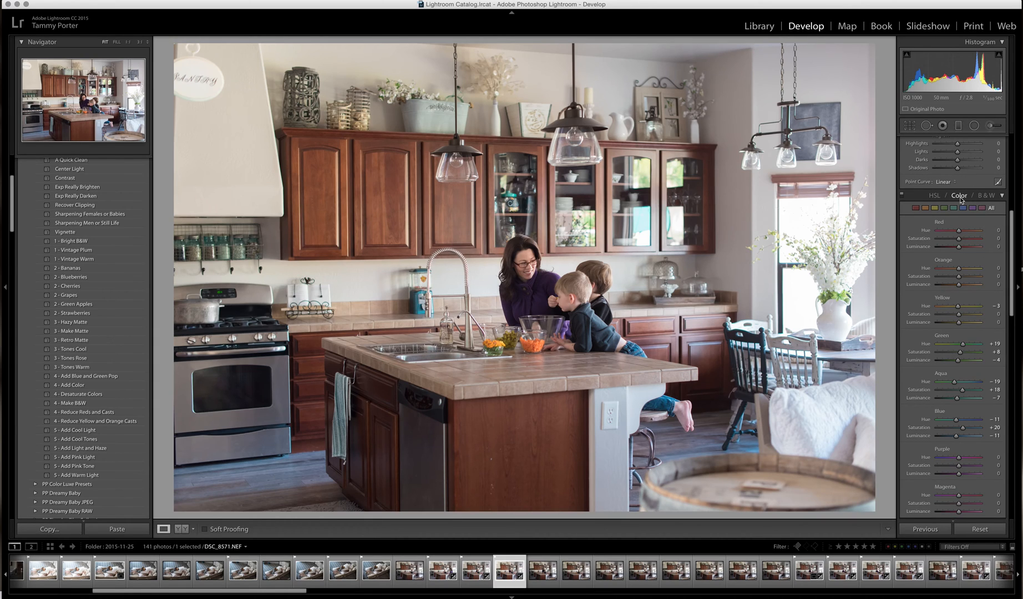
left_click(960, 198)
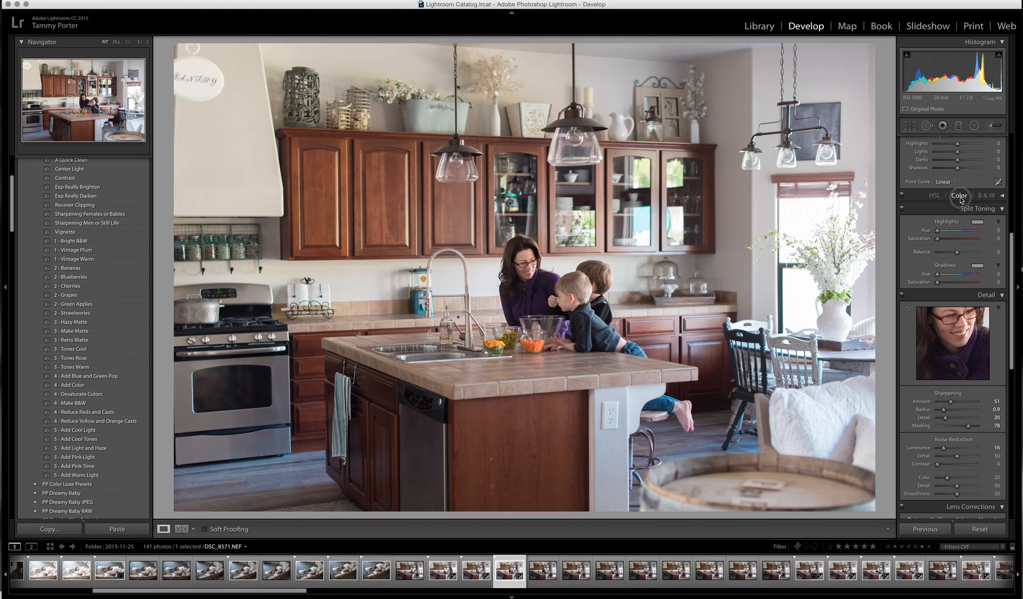
left_click(960, 198)
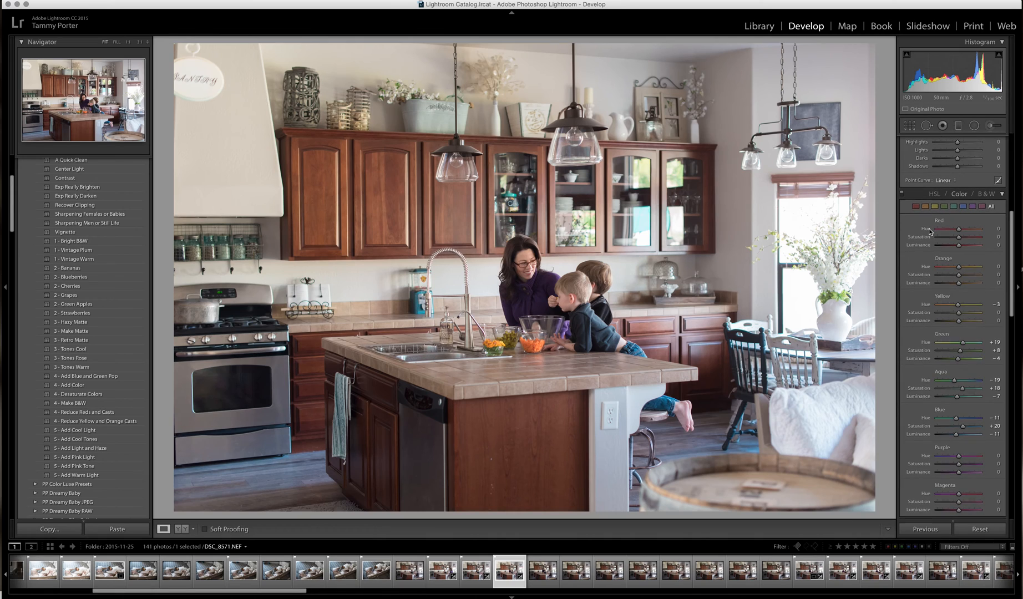
scroll(930, 231, "down", 3)
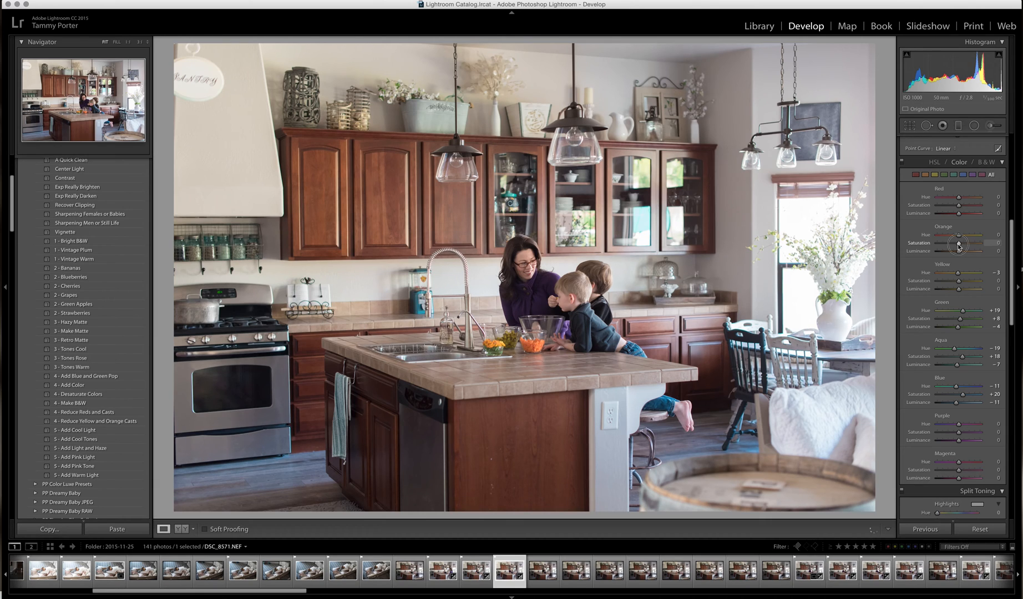
left_click_drag(957, 247, 954, 248)
left_click(958, 283)
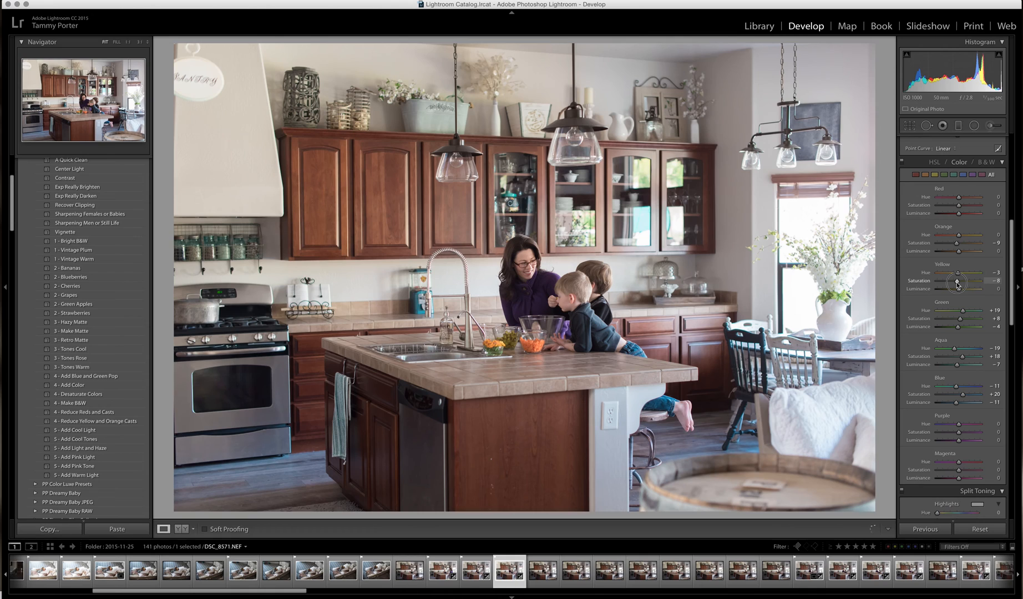
left_click_drag(956, 285, 956, 285)
Raise the basic Shadows adjustment to +20
scroll(971, 294, "up", 4)
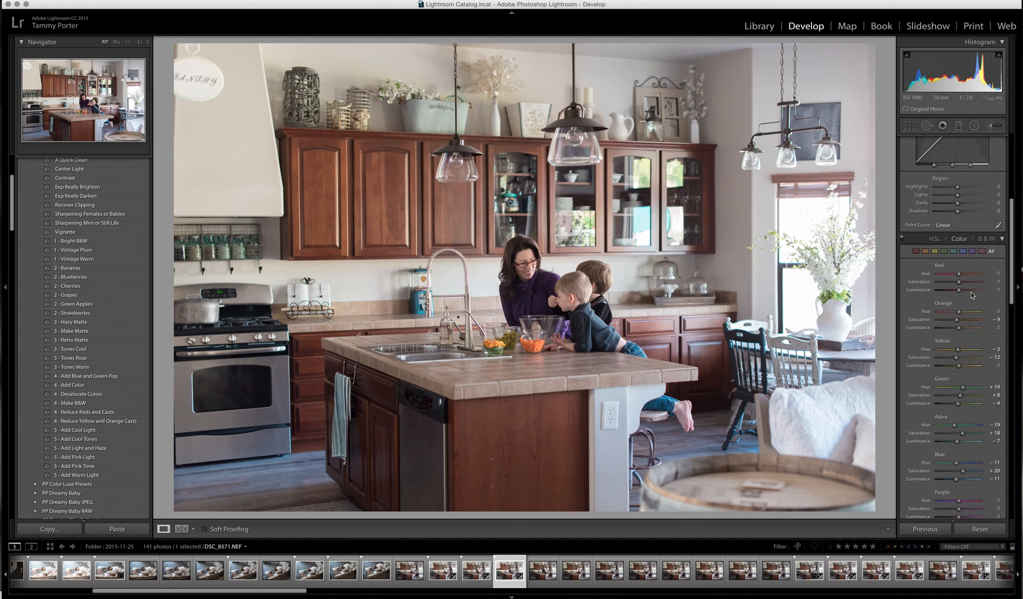
scroll(971, 293, "up", 10)
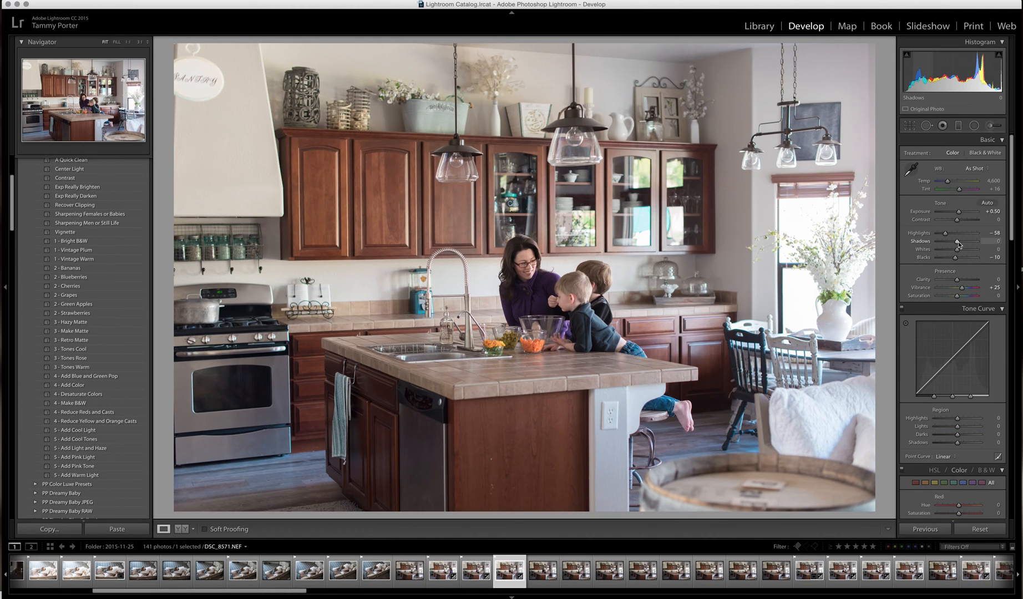
left_click_drag(958, 242, 959, 243)
left_click_drag(959, 245, 965, 245)
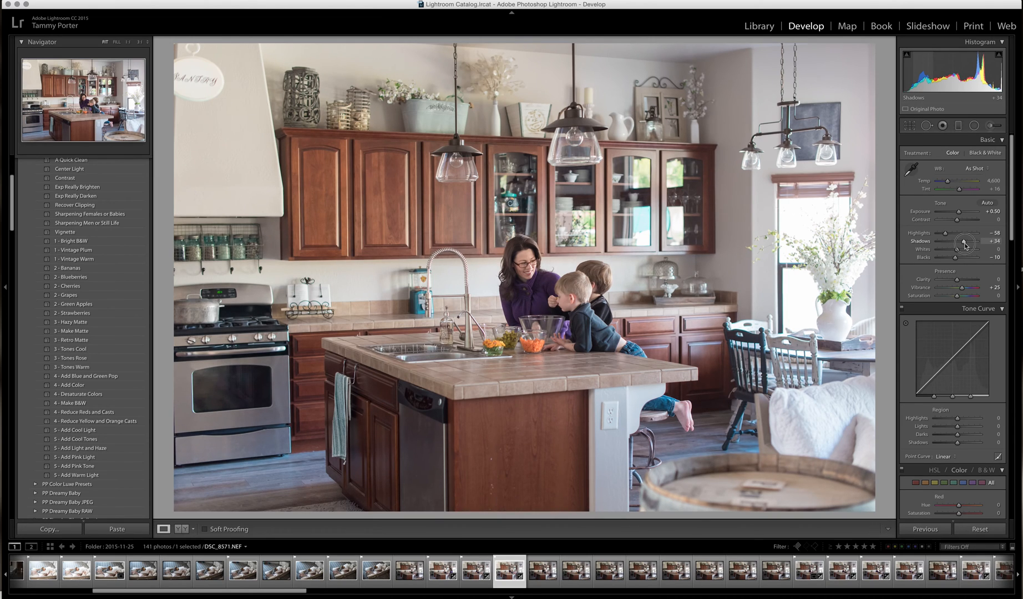
left_click_drag(965, 246, 964, 246)
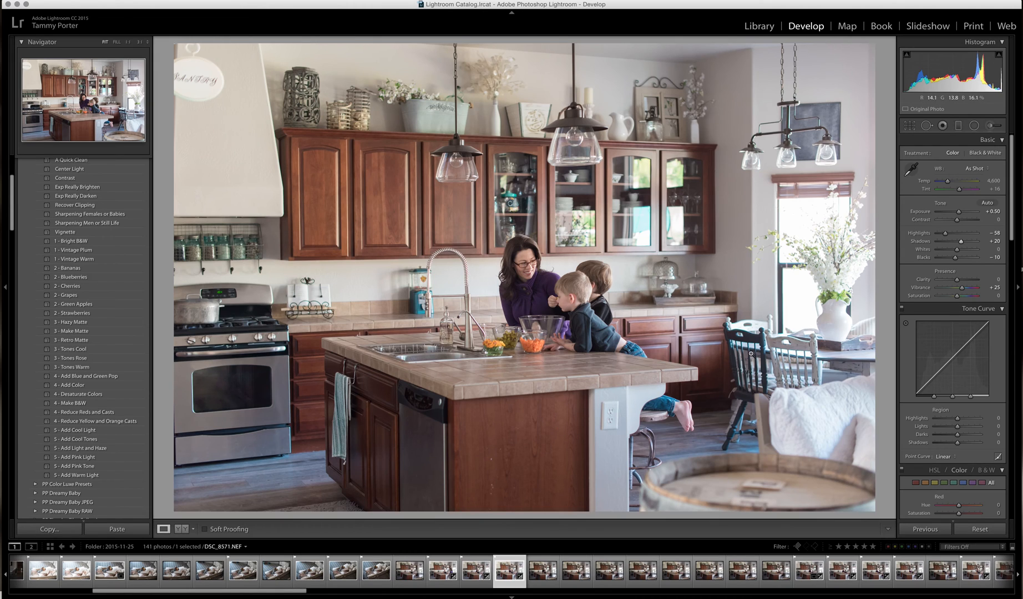
Add a graduated filter with the Burn (Darken) effect, running inward from the photo's right edge across the window and dining area
left_click(958, 126)
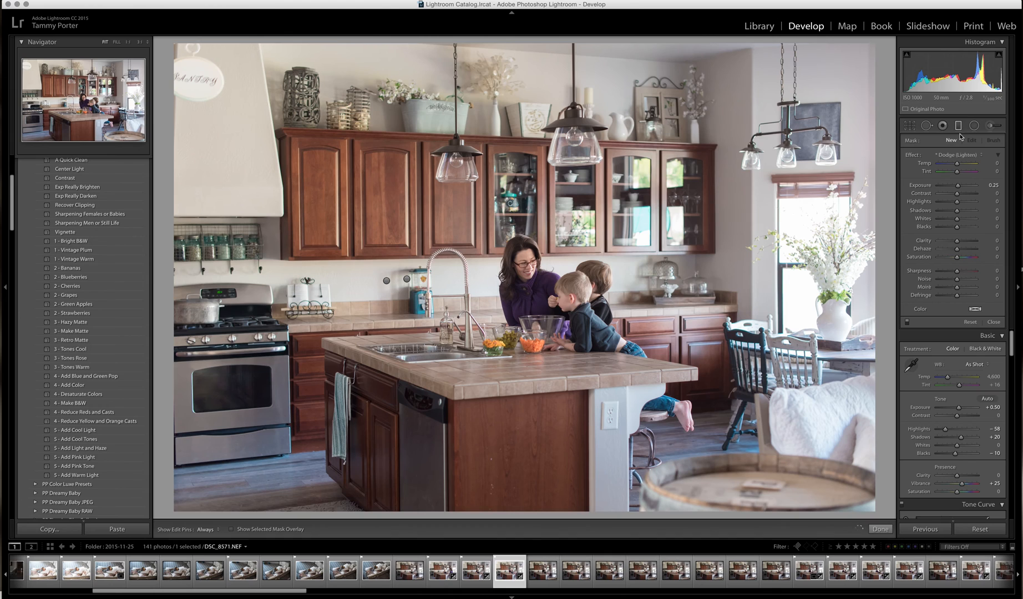
left_click(973, 155)
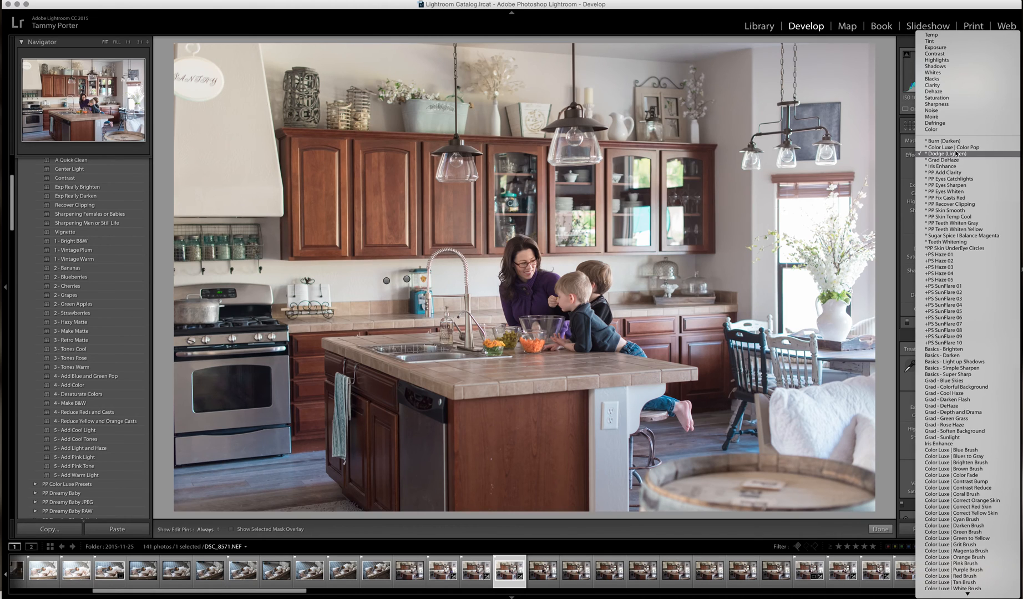
left_click(949, 141)
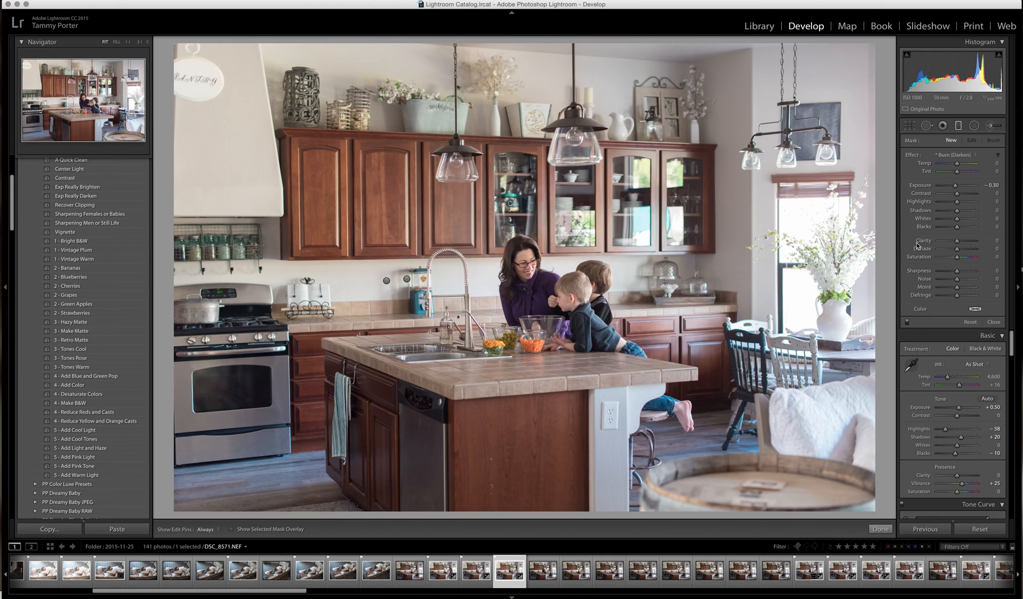
left_click_drag(876, 276, 750, 273)
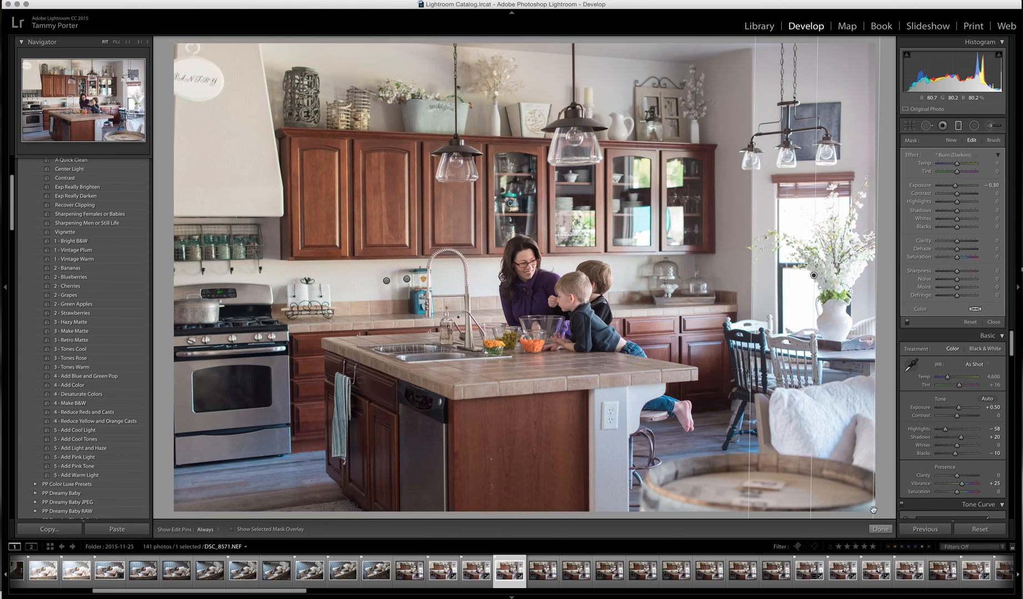
left_click(881, 529)
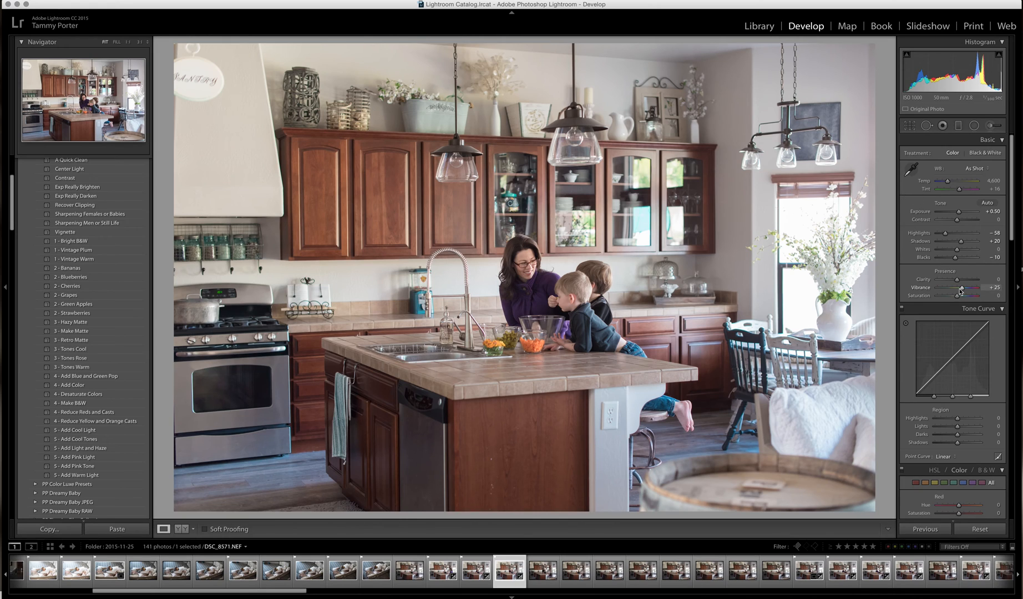
Zoom in and brush the PP Eyes Sharpen effect over the face of the boy in front at brush size 4.0
left_click(991, 127)
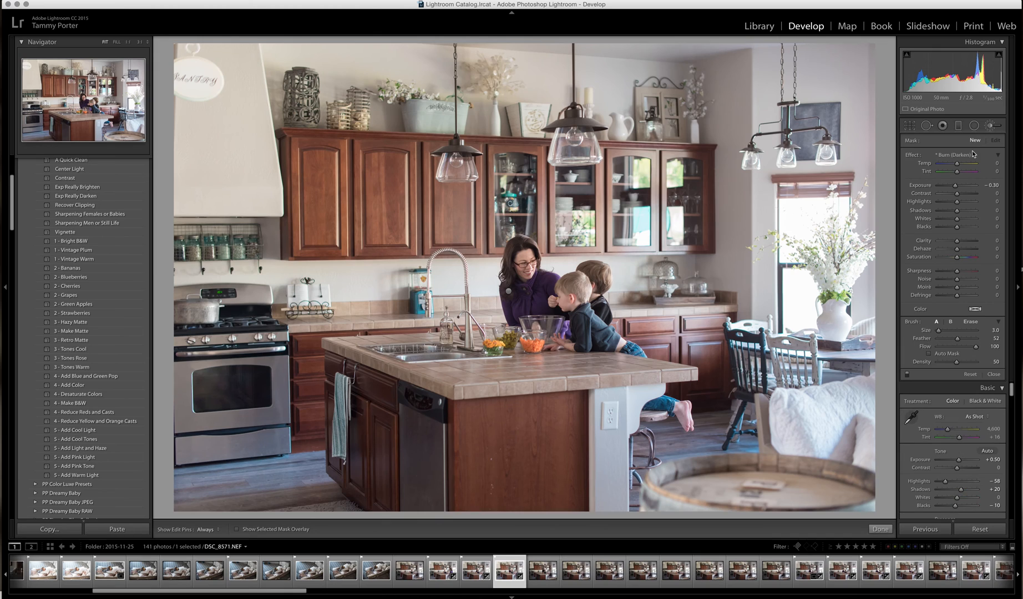
left_click(965, 154)
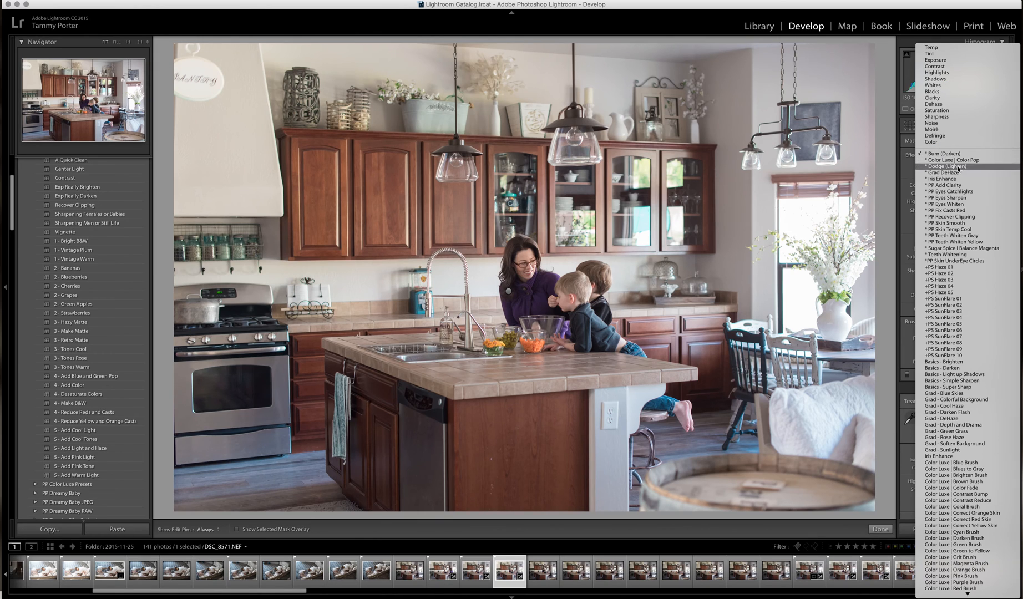
left_click(952, 198)
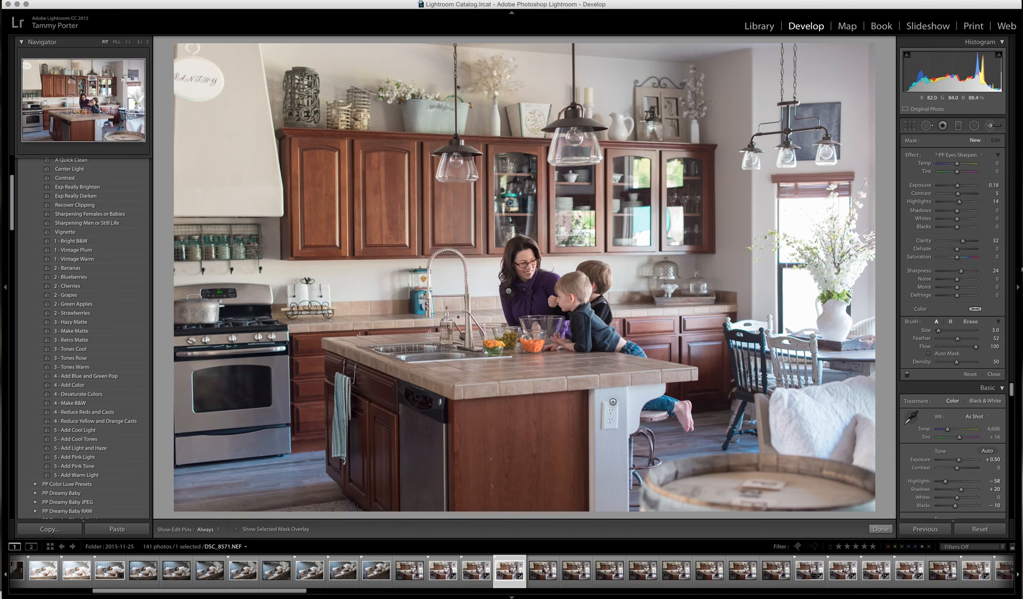
left_click(127, 45)
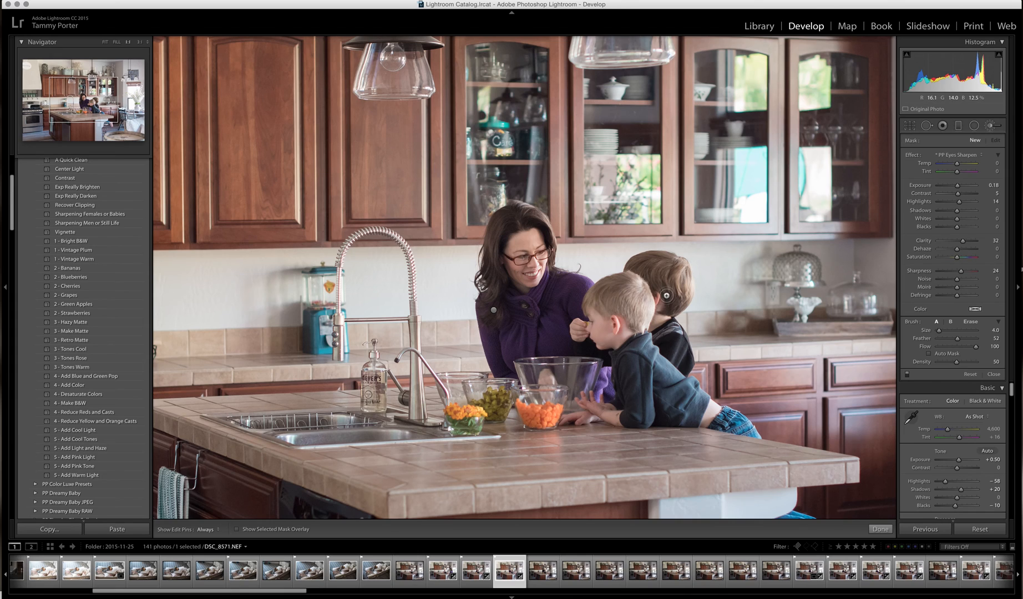
key("h")
left_click(594, 326)
key("h")
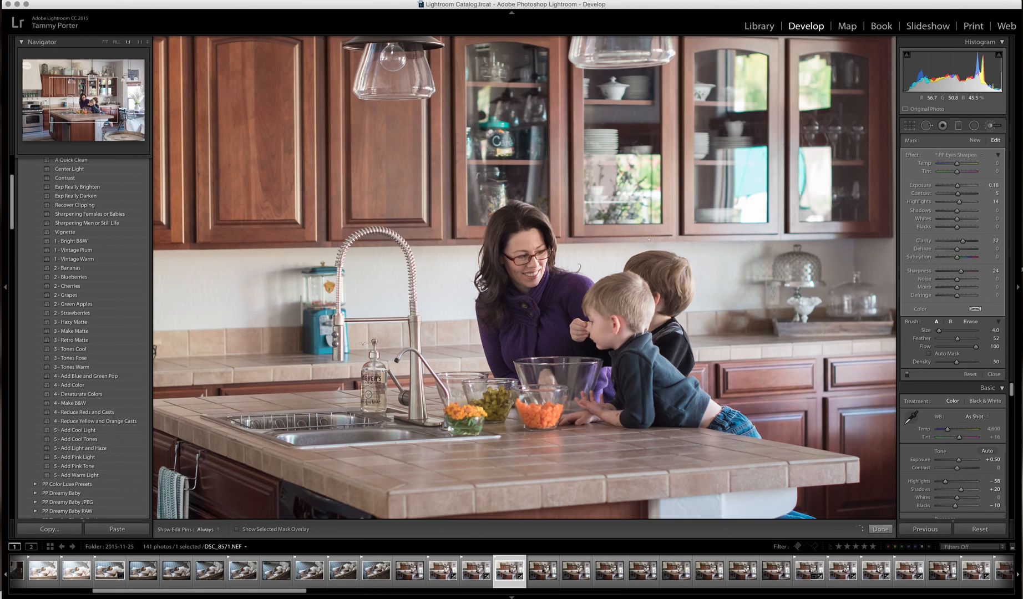
key("h")
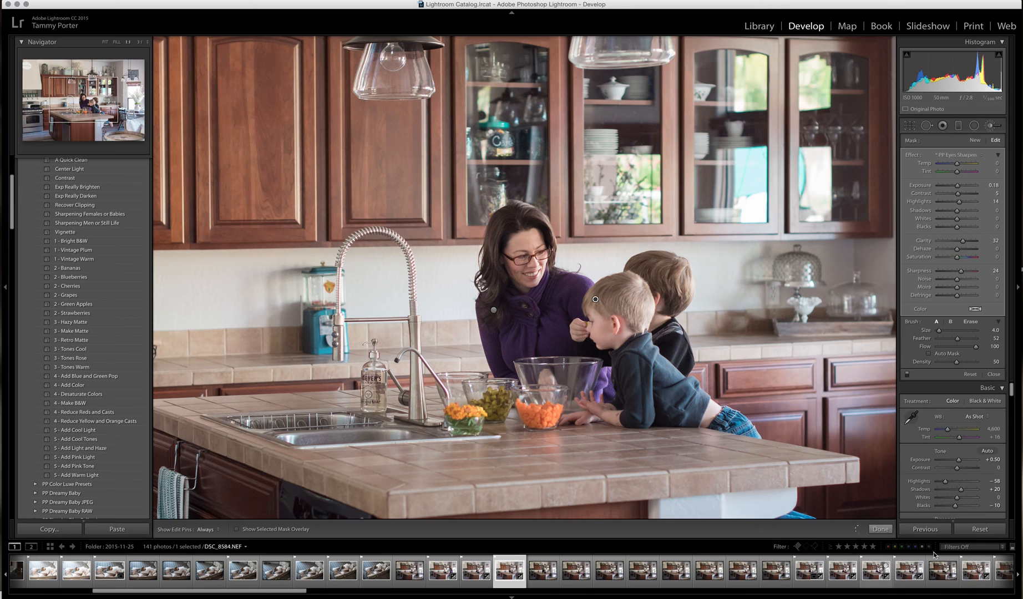
left_click(881, 529)
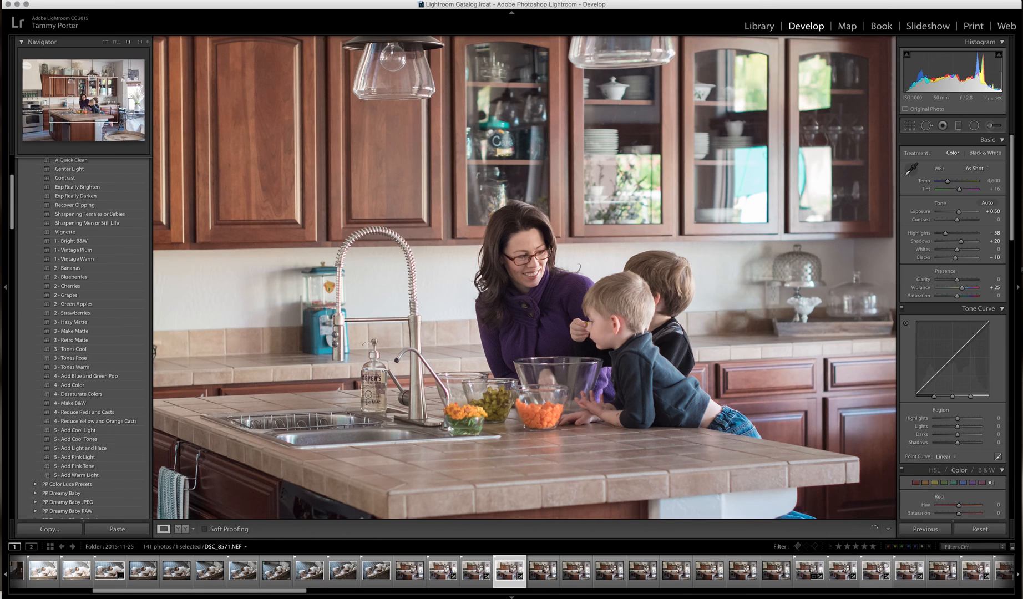
left_click(105, 42)
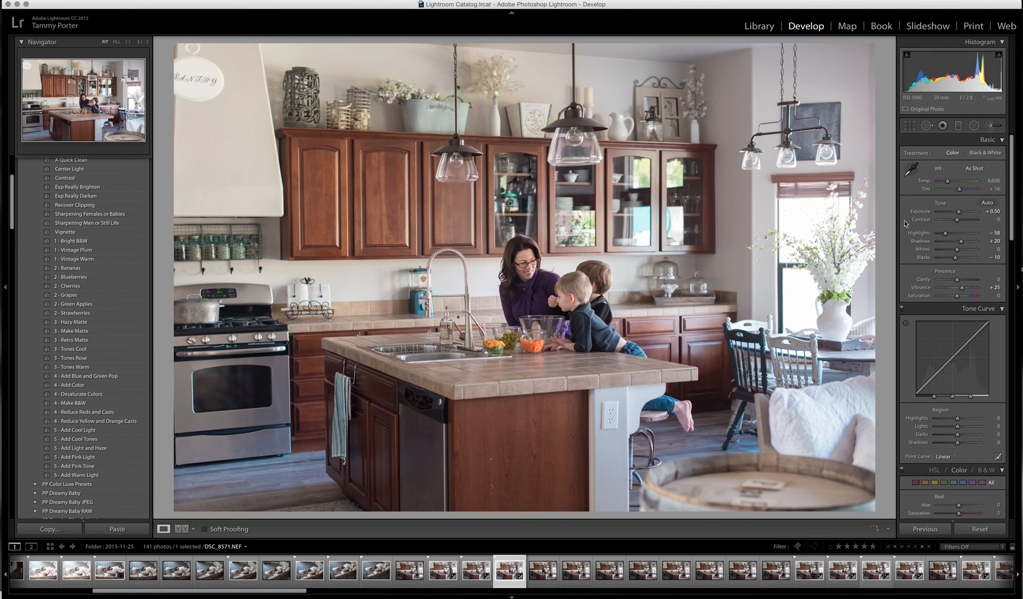
Brush the Dodge (Lighten) effect around the woman's face and neck at brush size 3.0, checking it zoomed in and at full view
left_click(990, 125)
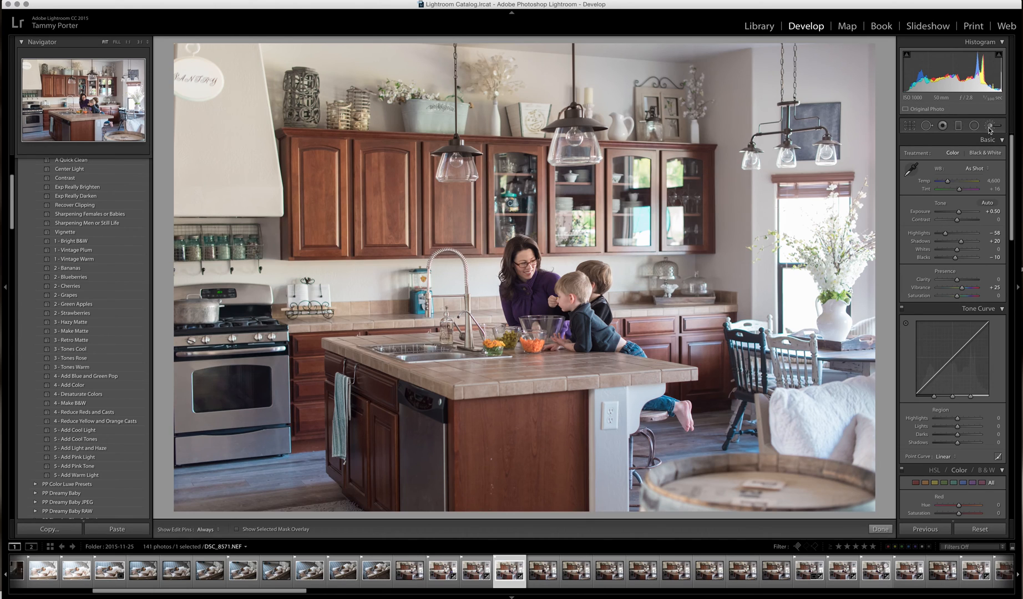
left_click(968, 159)
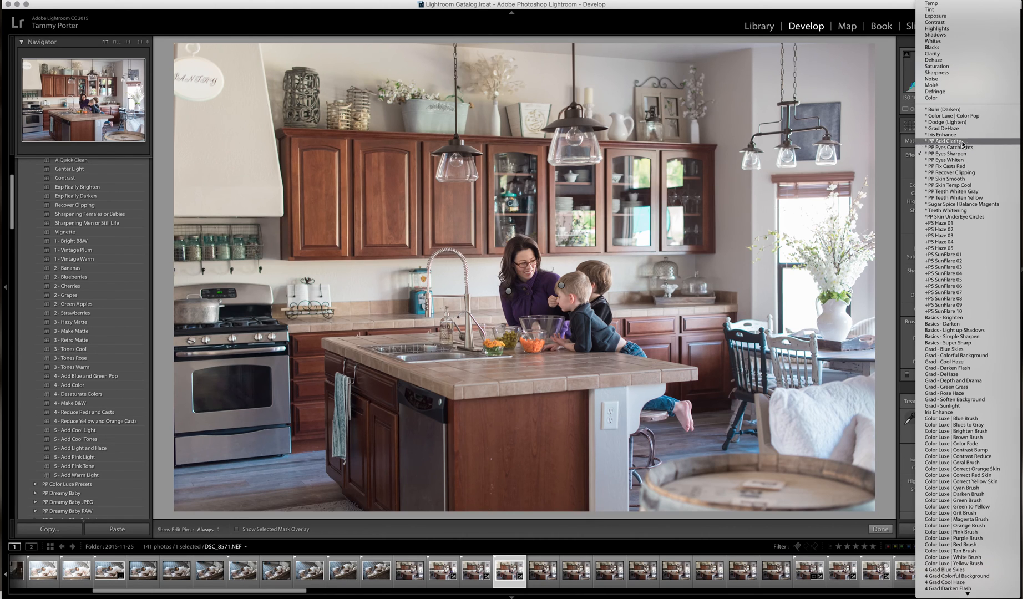
left_click(960, 122)
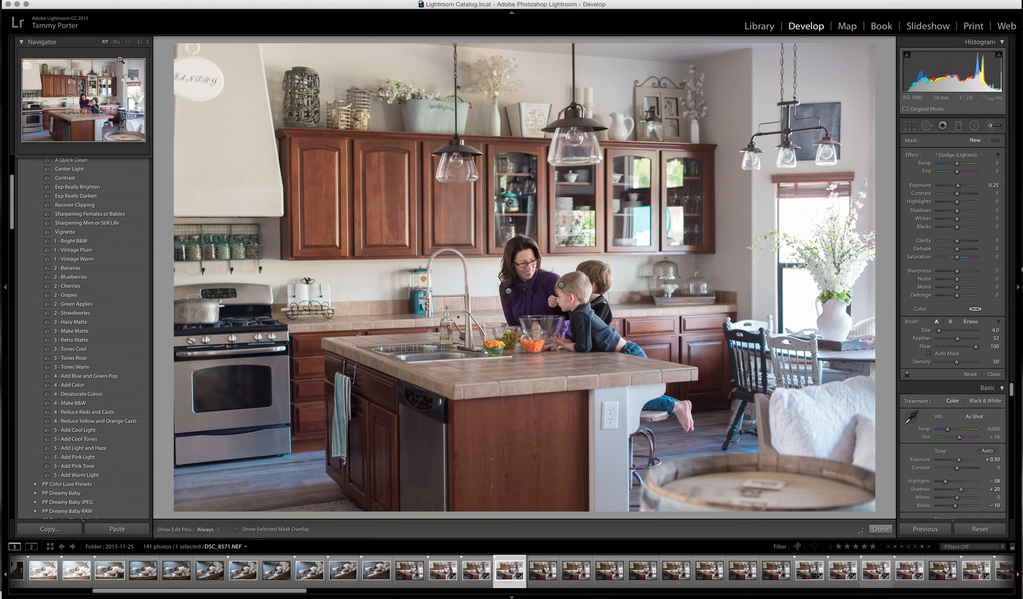
left_click(128, 43)
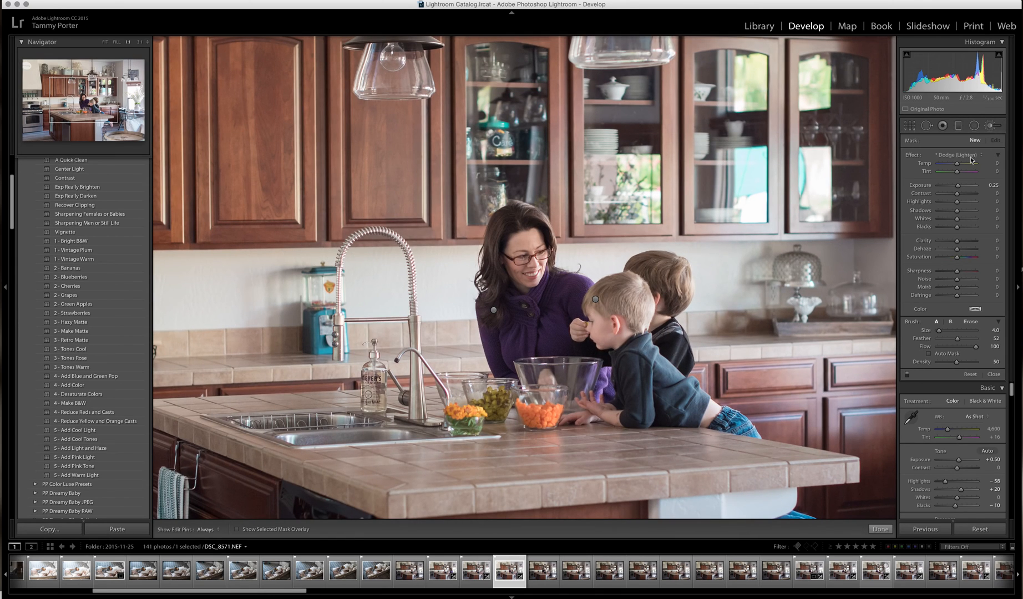
key("bracketleft")
key("h")
key("h")
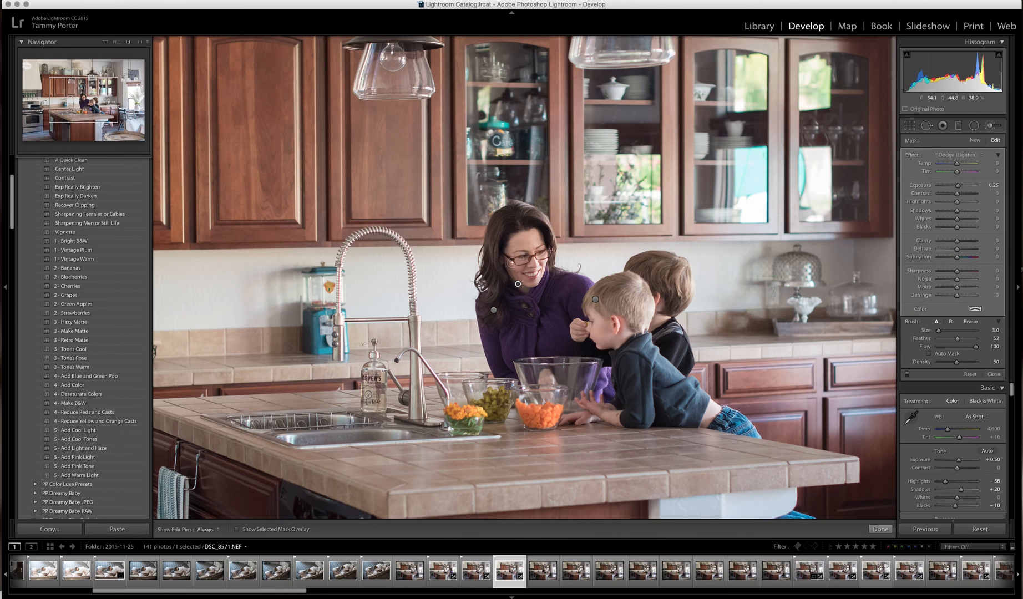
left_click(106, 43)
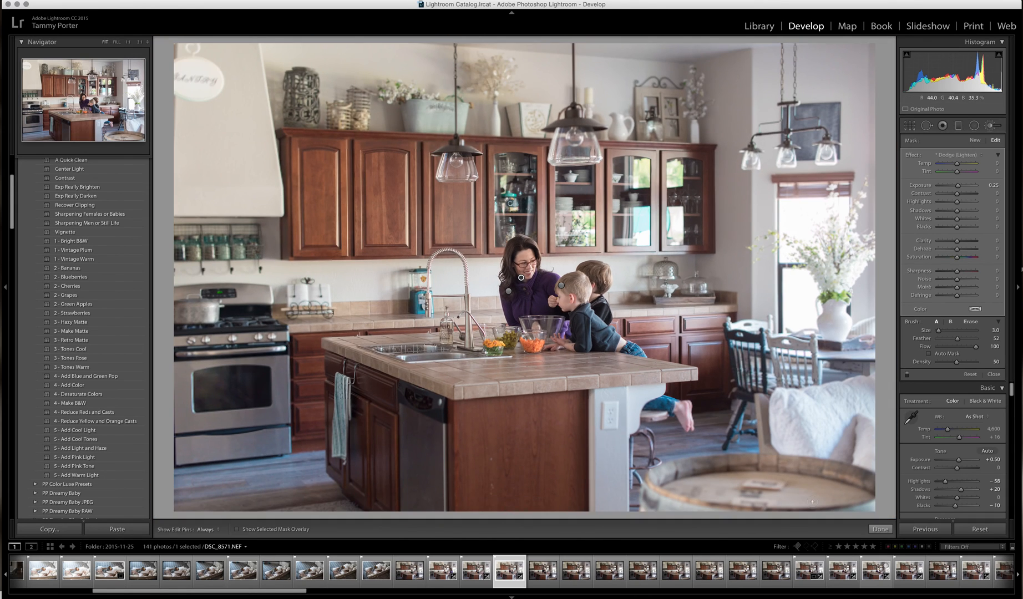
left_click(879, 529)
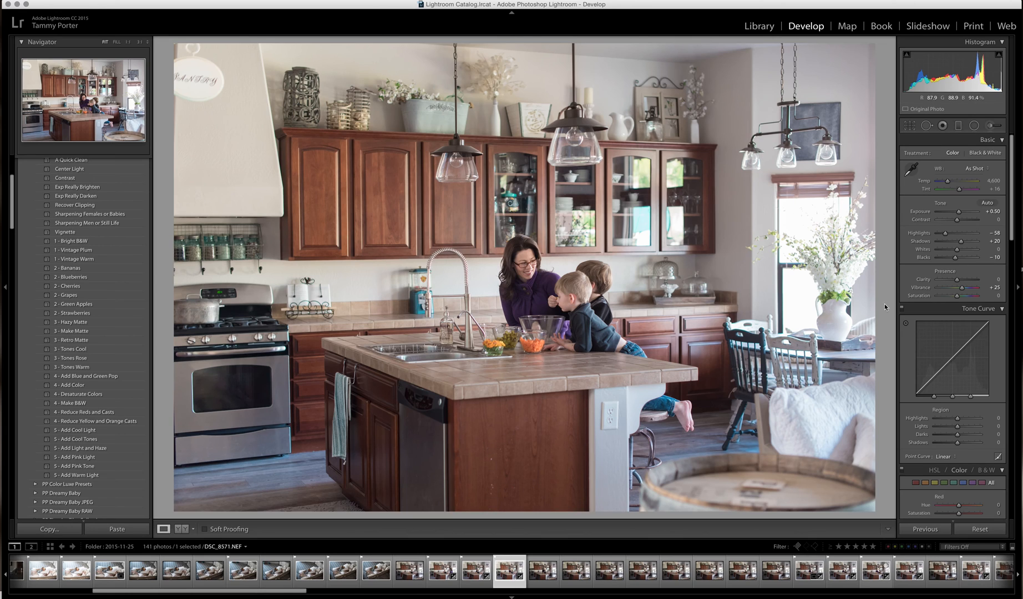
Heal the blemishes on the wooden side panel of the kitchen island with the spot removal brush at size 42
left_click(926, 126)
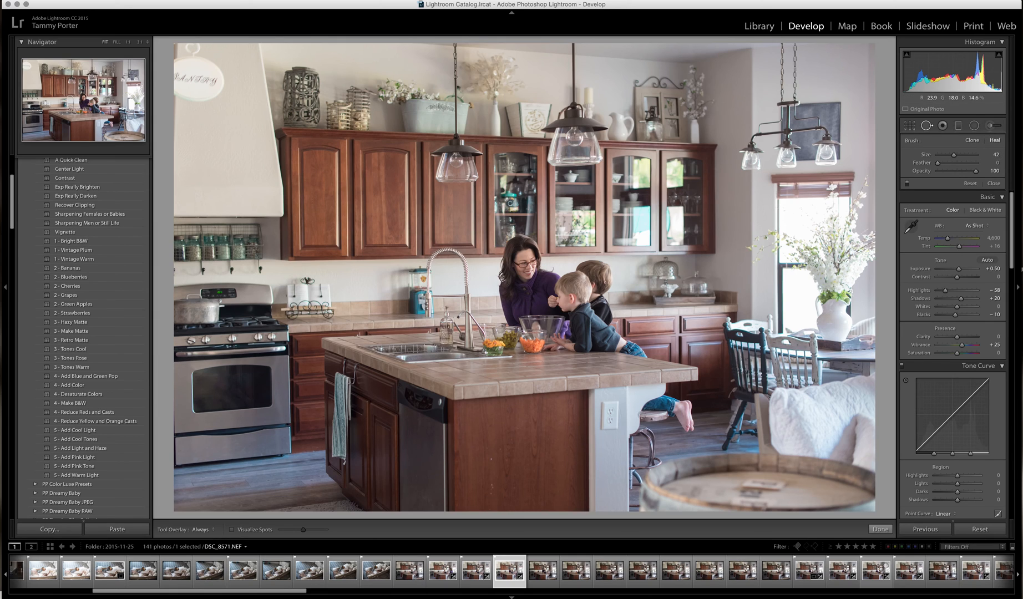
left_click(491, 459)
left_click(492, 483)
left_click(485, 448)
left_click(500, 449)
left_click(510, 441)
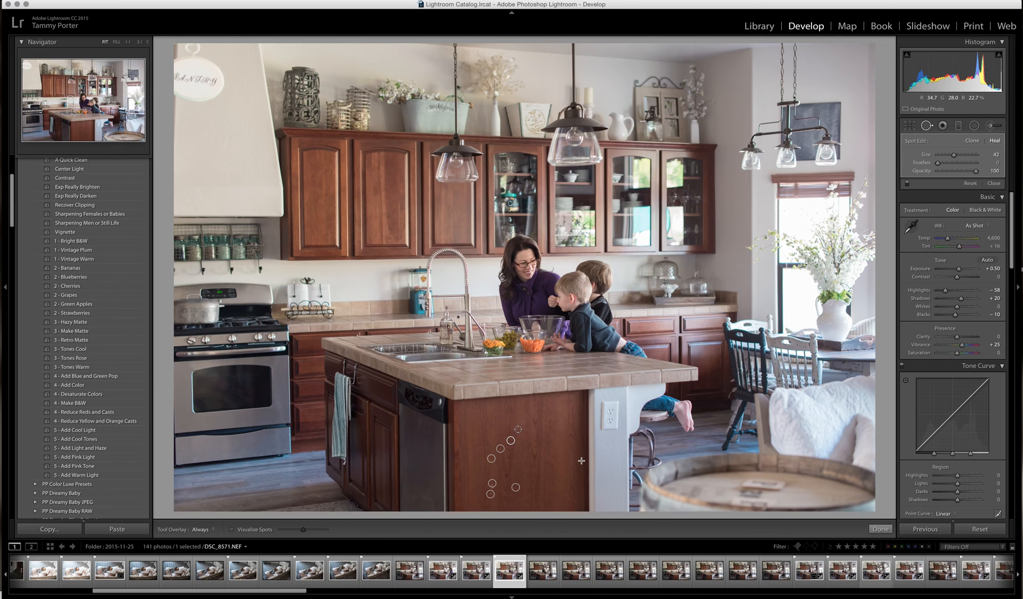
left_click(518, 430)
left_click(489, 510)
left_click(879, 529)
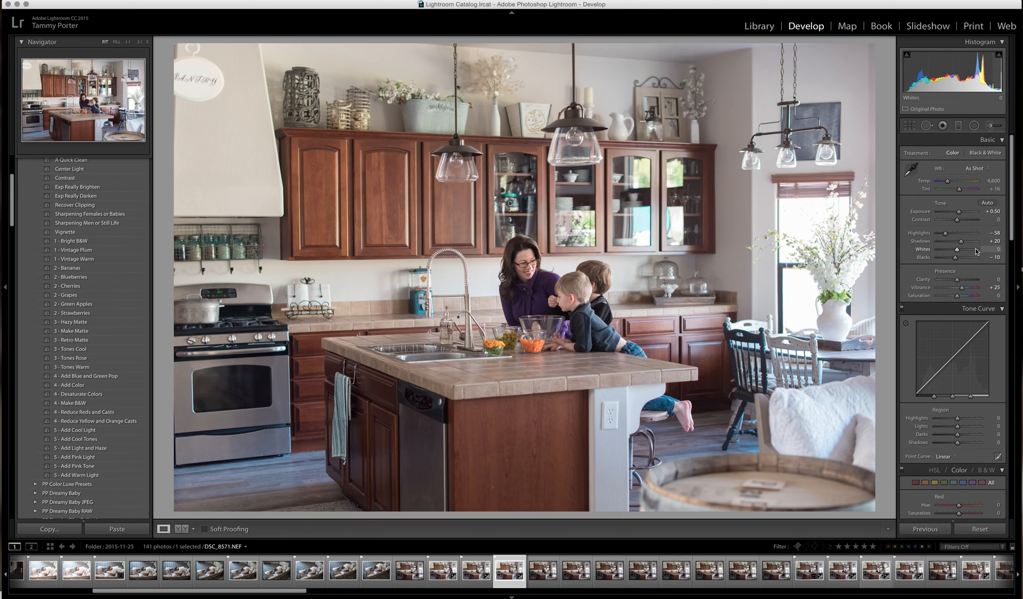
Raise the basic Contrast adjustment to +5
left_click_drag(958, 224, 960, 224)
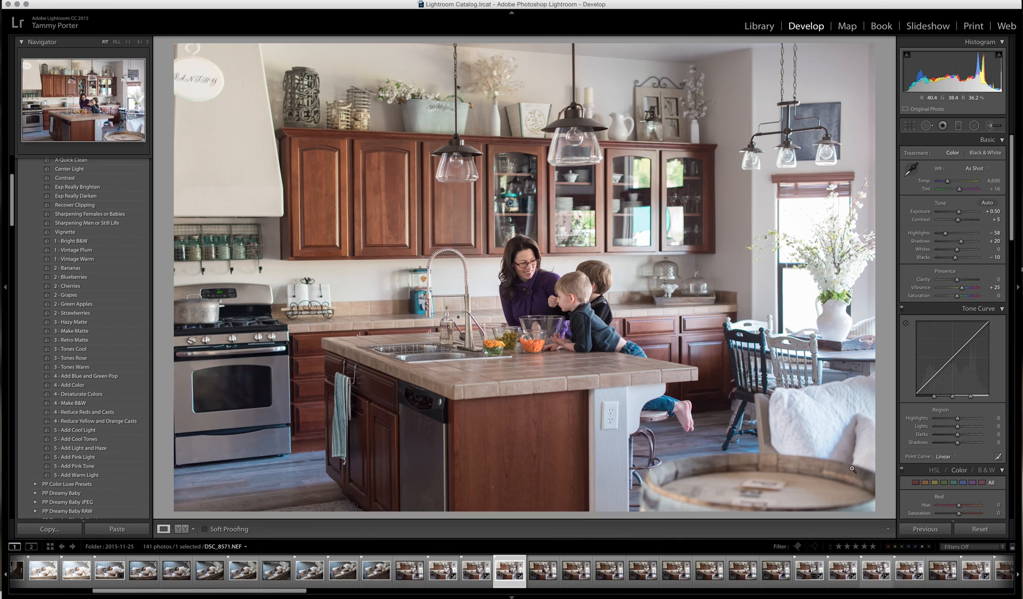
Review the remaining develop settings and the workflow presets, and compare the photo before and after the edits side by side
scroll(922, 444, "down", 4)
scroll(922, 444, "up", 4)
scroll(959, 416, "down", 3)
scroll(958, 416, "down", 15)
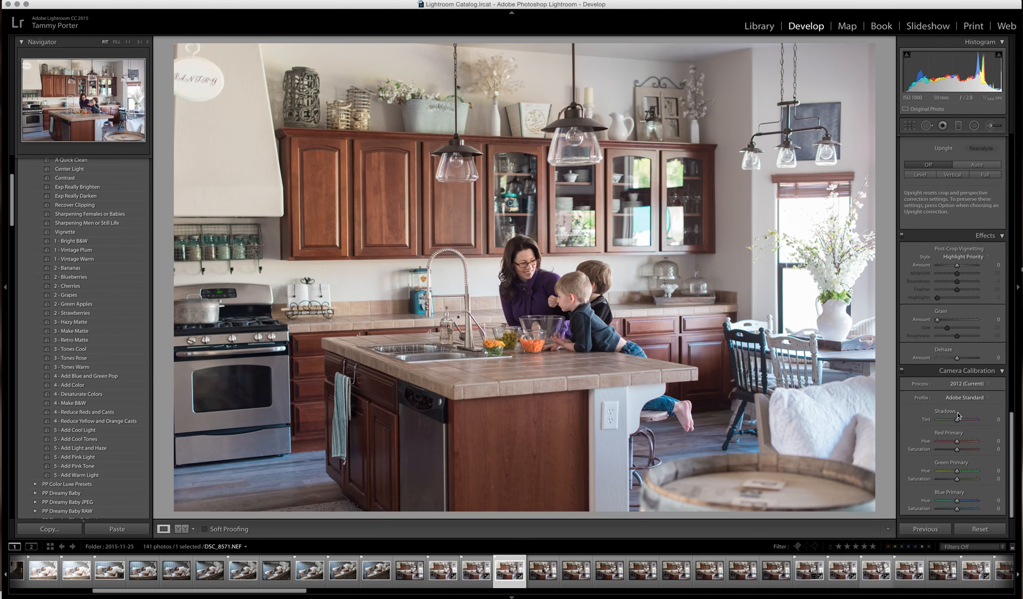
scroll(958, 415, "up", 6)
scroll(958, 415, "up", 2)
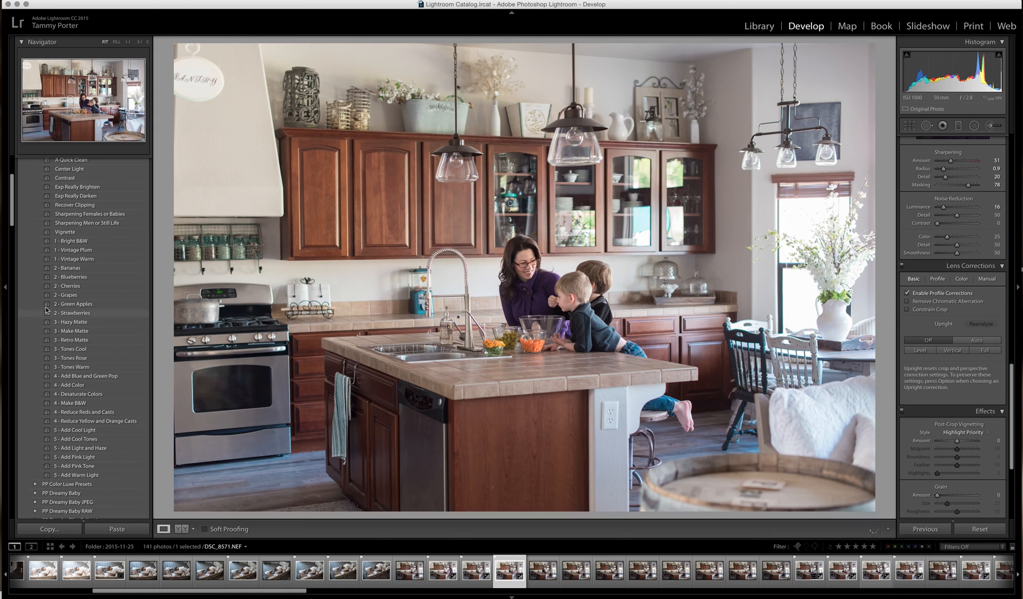
scroll(81, 284, "up", 2)
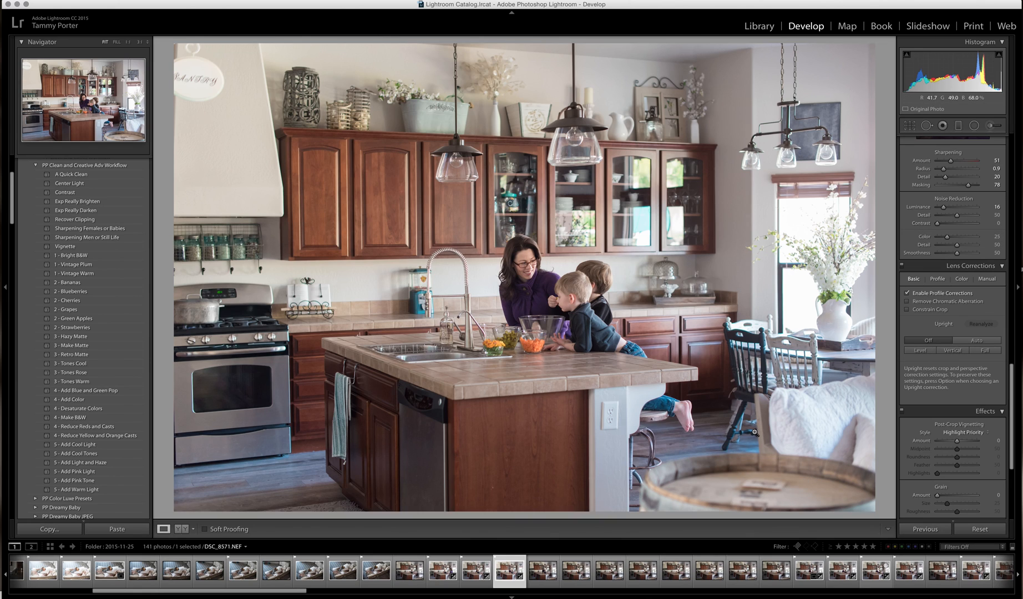
left_click(181, 528)
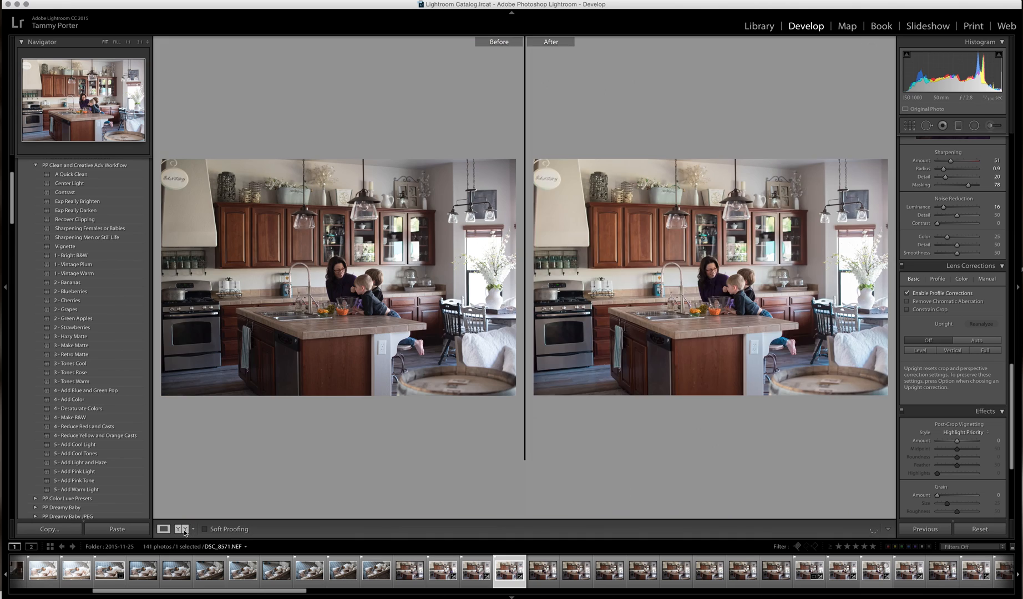